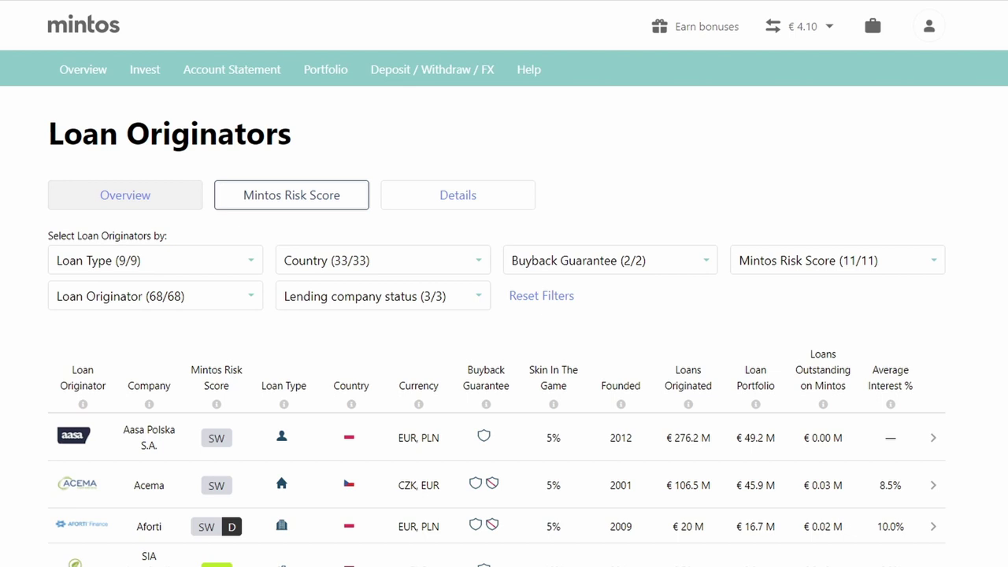
On the Risk Score breakdown, exclude low portfolio, servicer and buyback scores and cooperation score 5
{"action": "left_click", "coordinate": [291, 195]}
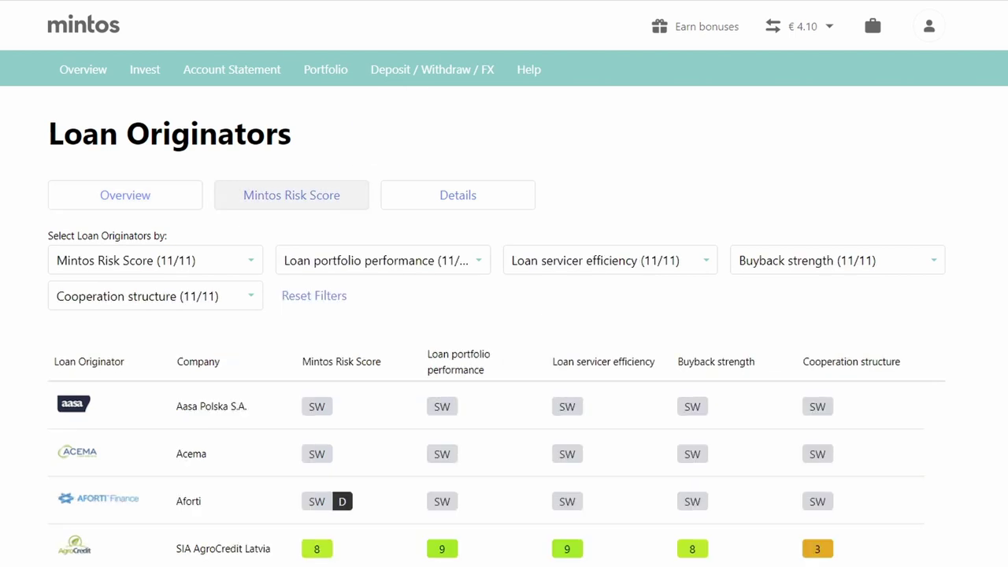
{"action": "scroll", "coordinate": [504, 260], "scroll_direction": "down", "scroll_amount": 1}
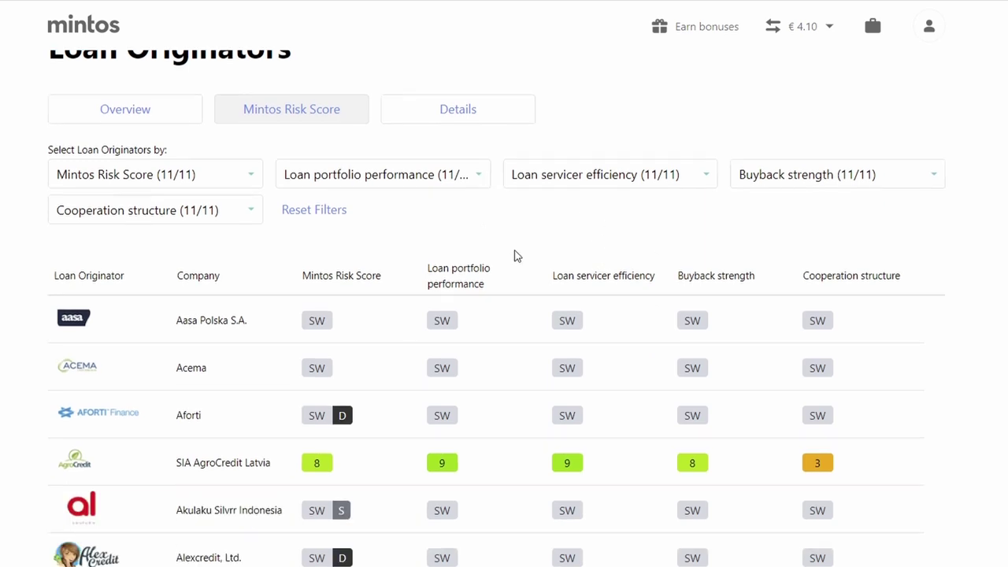
{"action": "left_click", "coordinate": [457, 189]}
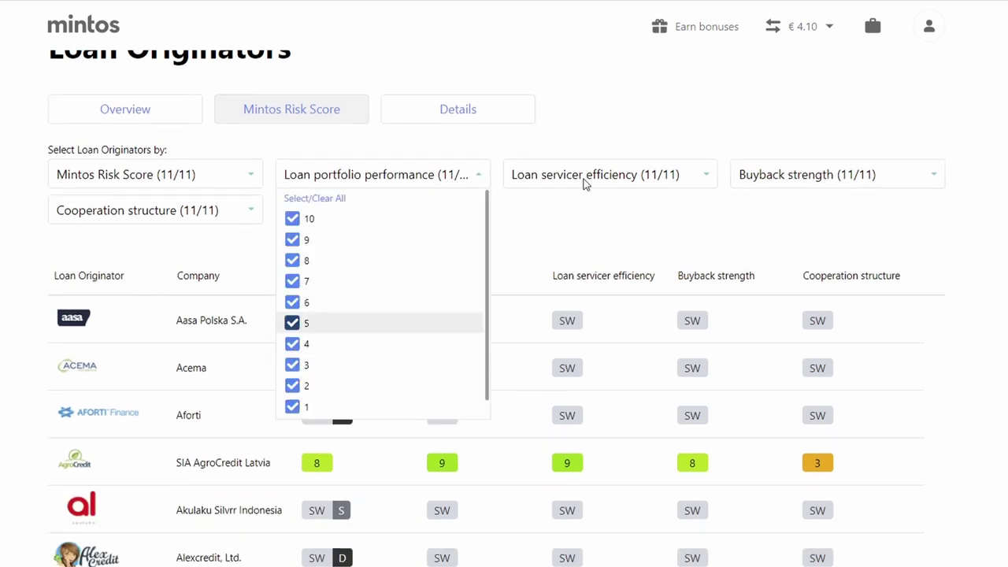
{"action": "left_click", "coordinate": [585, 183]}
{"action": "left_click", "coordinate": [804, 185]}
{"action": "left_click", "coordinate": [149, 210]}
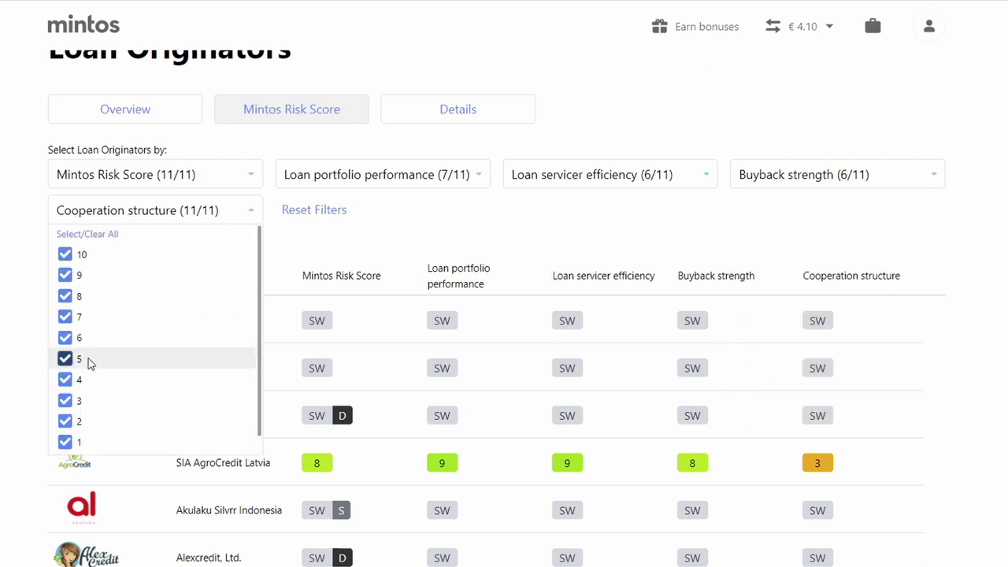
{"action": "left_click", "coordinate": [89, 361]}
Check the overall Mintos Risk Score filter and review the remaining originators, like Credius IFN and Banknote
{"action": "left_click", "coordinate": [124, 182]}
{"action": "scroll", "coordinate": [77, 398], "scroll_direction": "down", "scroll_amount": 1}
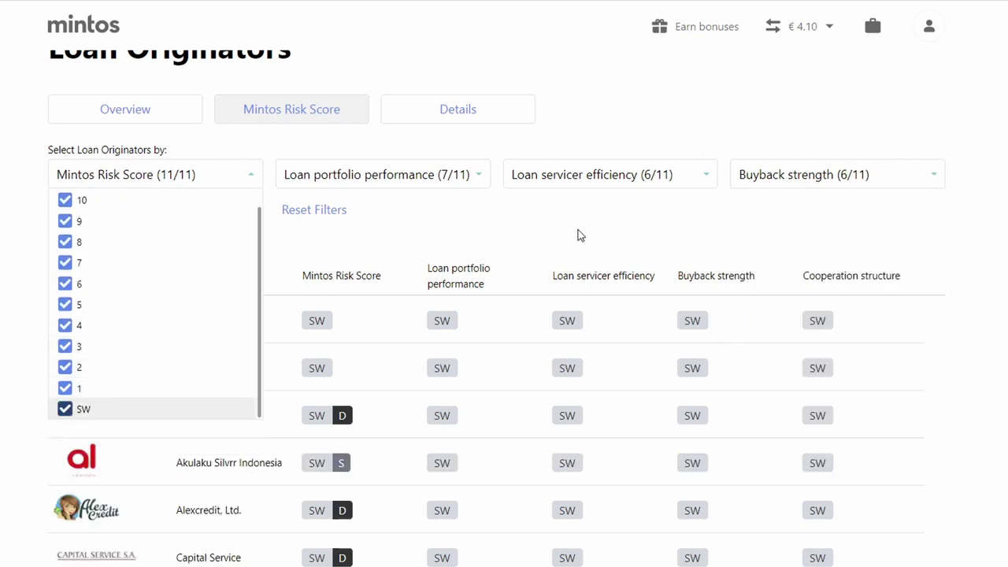
{"action": "scroll", "coordinate": [968, 283], "scroll_direction": "down", "scroll_amount": 3}
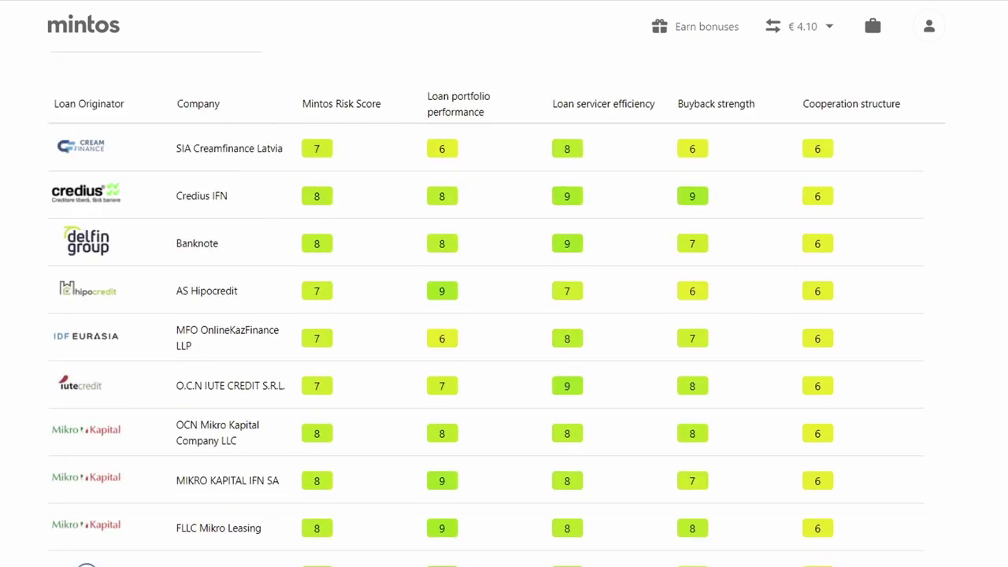
{"action": "scroll", "coordinate": [496, 323], "scroll_direction": "down", "scroll_amount": 1}
{"action": "scroll", "coordinate": [497, 323], "scroll_direction": "up", "scroll_amount": 1}
{"action": "scroll", "coordinate": [1001, 441], "scroll_direction": "down", "scroll_amount": 1}
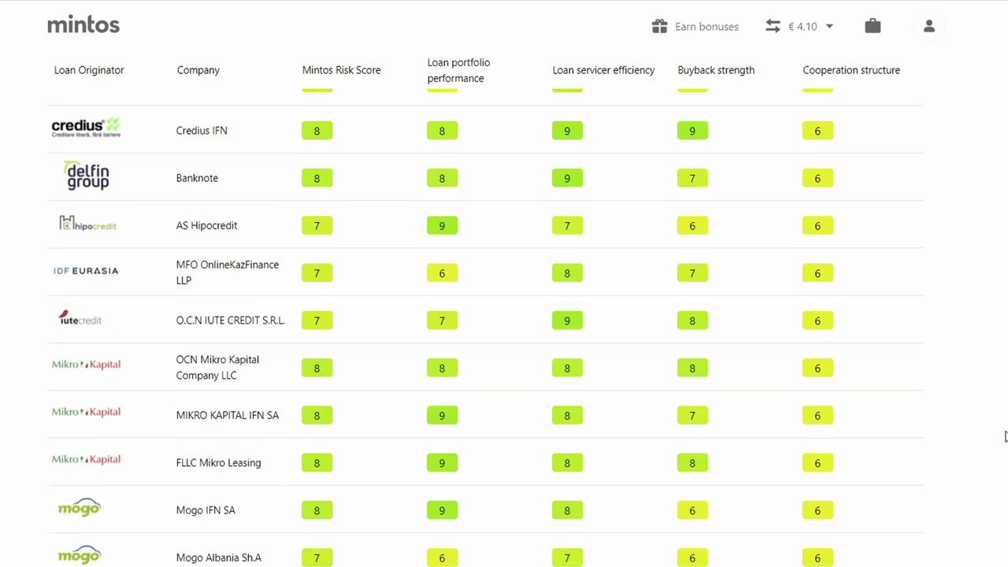
{"action": "scroll", "coordinate": [1005, 437], "scroll_direction": "up", "scroll_amount": 1}
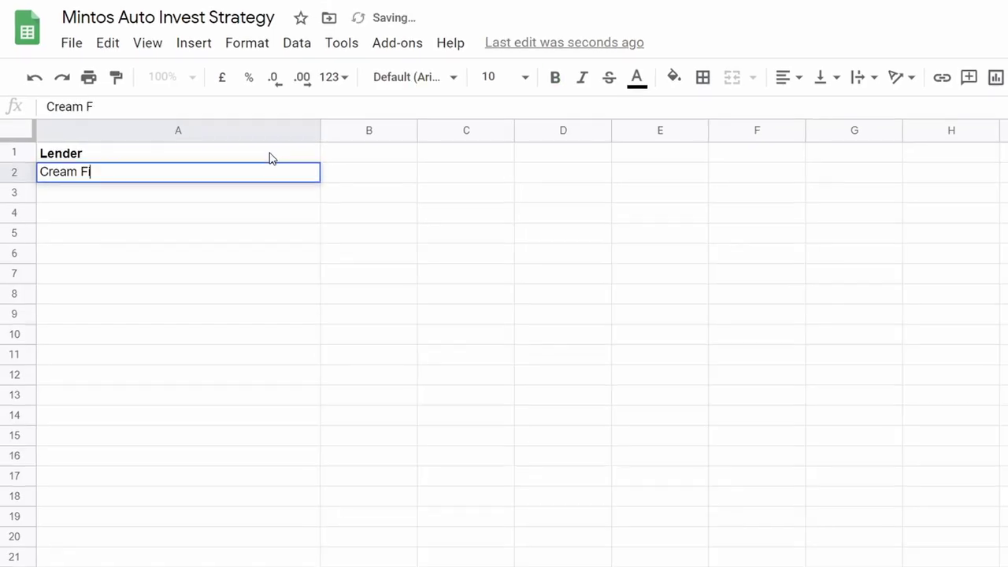
Enter the filtered lender names in column A, Cream Finance Latvia through Mozipo Group - Mozipo
{"action": "type", "text": "inance Latvia Credius IFN Delfin Group - Banknote AS Hipocredit IDF Euroasia - MFO Online KazFinance LLP IUTE Credit - O.C."}
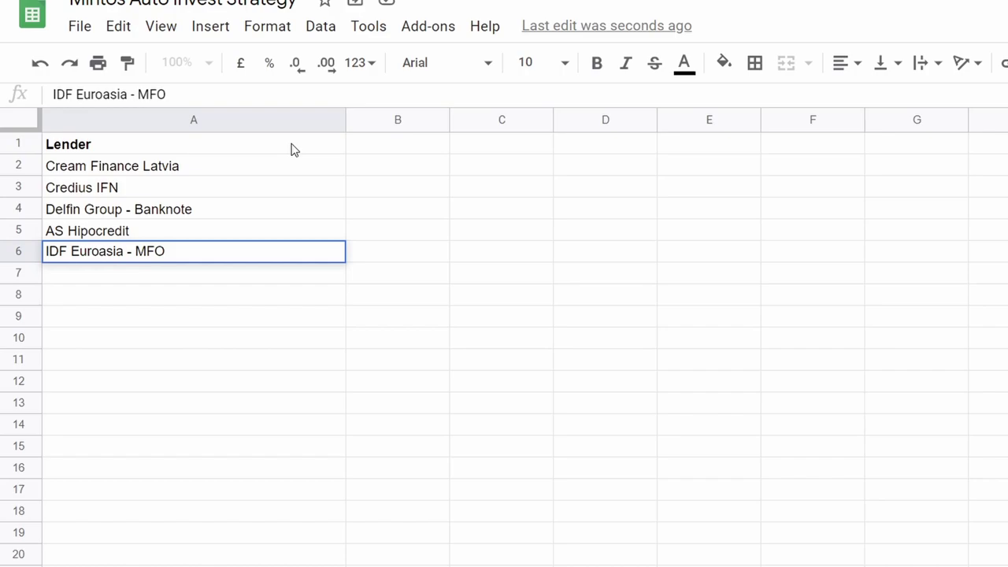
{"action": "type", "text": "N. IUTE Credit S.R.L Mikro Kapital - OCN Mikro Kapital Company LLC Mikro Kapital - Mikro Kapital IFN SA Mikro Kapital - FLLC Mikro Leasing Mogo IFN SA Mogo Albania Sh.A TOO Mogo Kazakhstan"}
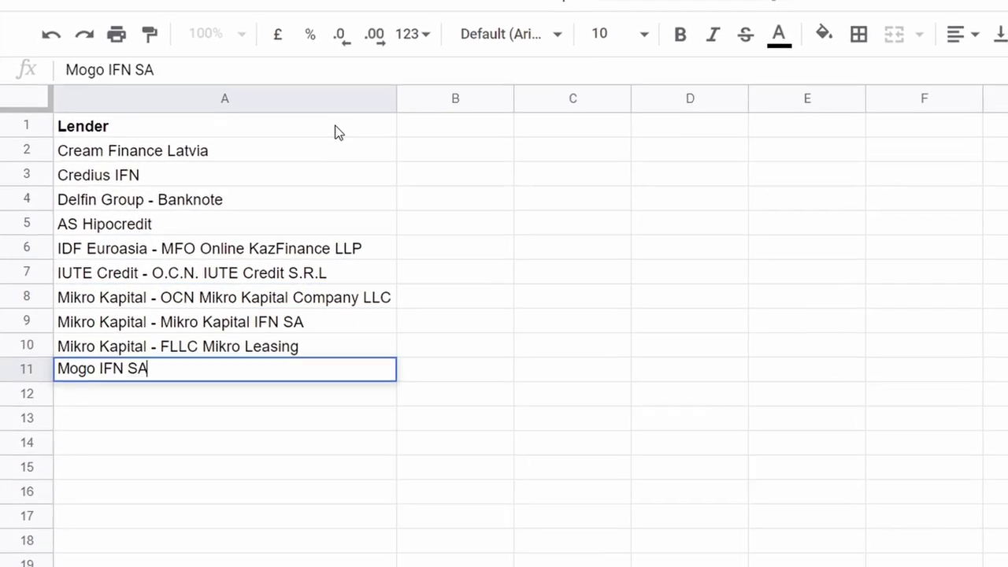
{"action": "key", "text": "Return"}
{"action": "type", "text": "Mozipo Group - Mozipo"}
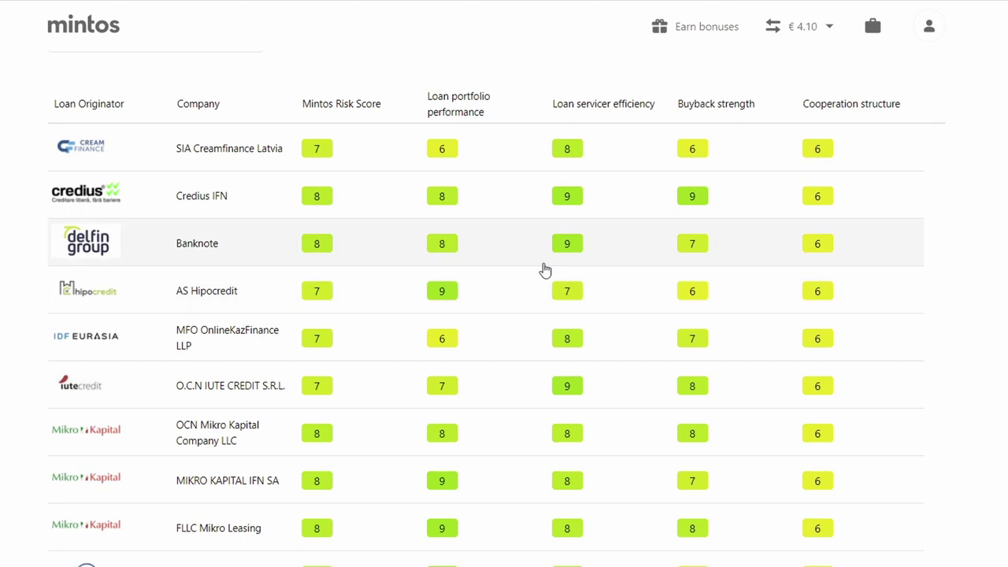
Scroll the Mintos risk-score table down until the Finko RU and Fireof ES rows show
{"action": "scroll", "coordinate": [543, 268], "scroll_direction": "down", "scroll_amount": 1}
{"action": "scroll", "coordinate": [545, 270], "scroll_direction": "up", "scroll_amount": 2}
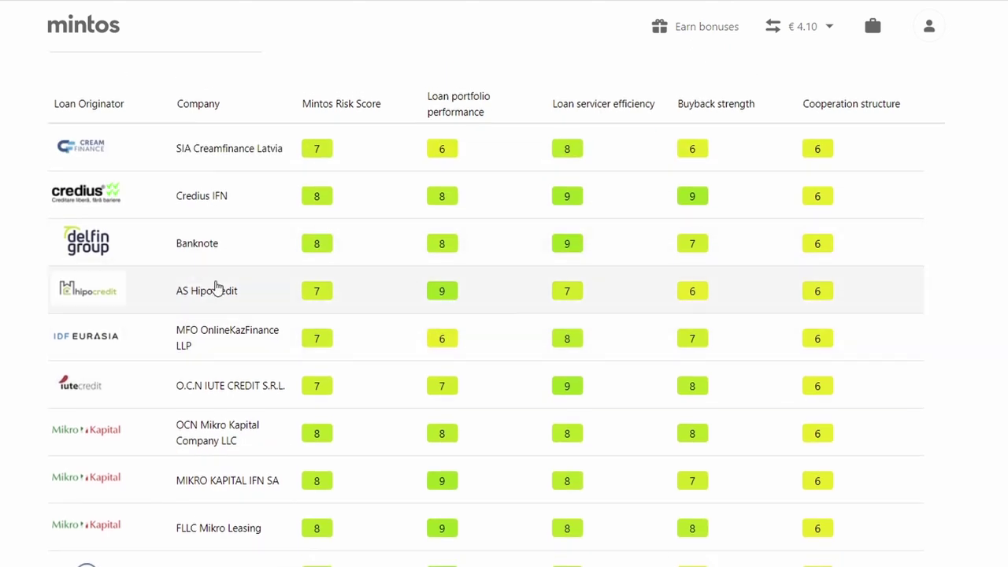
{"action": "scroll", "coordinate": [191, 260], "scroll_direction": "down", "scroll_amount": 1}
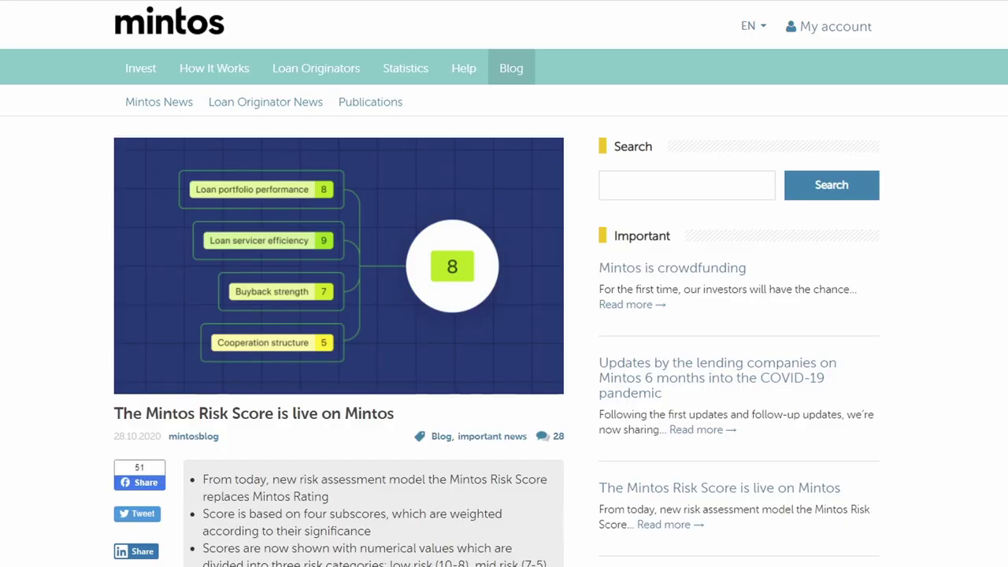
{"action": "scroll", "coordinate": [504, 315], "scroll_direction": "down", "scroll_amount": 8}
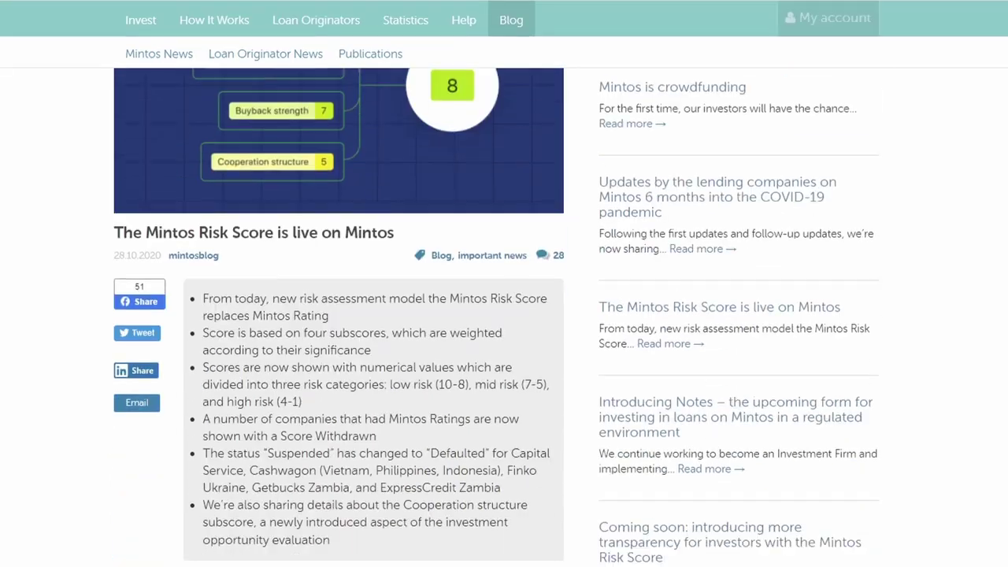
{"action": "scroll", "coordinate": [538, 119], "scroll_direction": "down", "scroll_amount": 10}
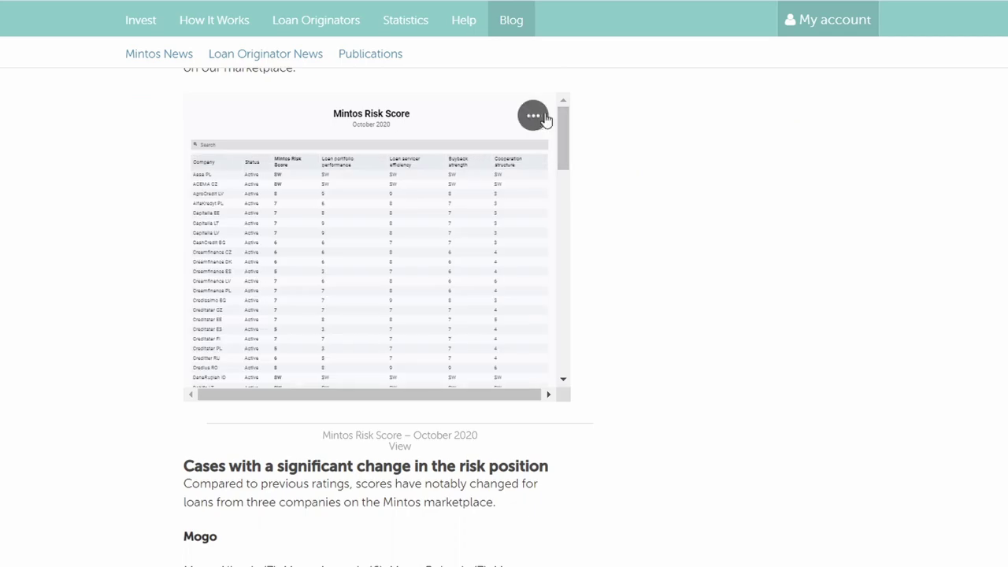
{"action": "left_click", "coordinate": [535, 117]}
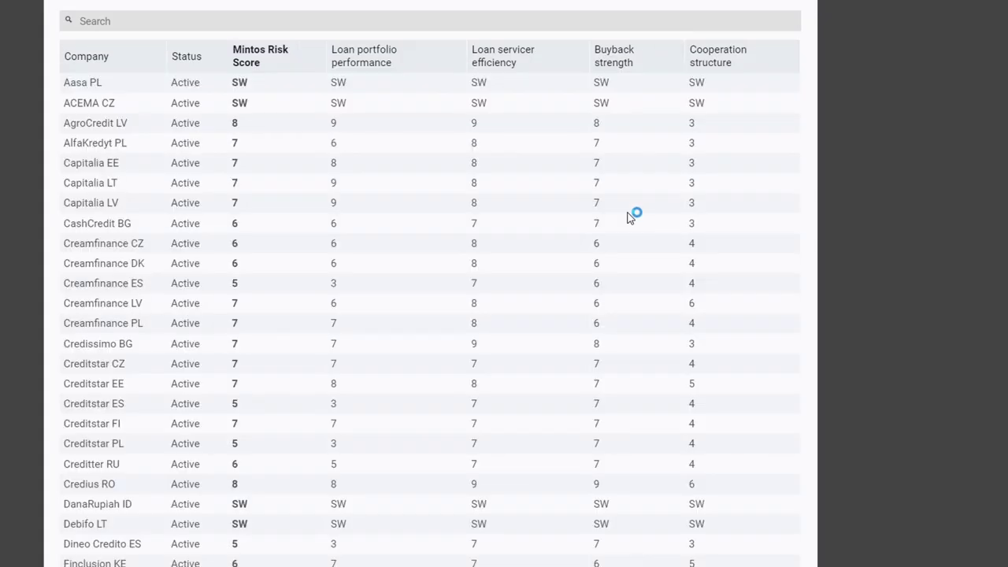
{"action": "scroll", "coordinate": [630, 219], "scroll_direction": "down", "scroll_amount": 1}
{"action": "scroll", "coordinate": [631, 209], "scroll_direction": "down", "scroll_amount": 3}
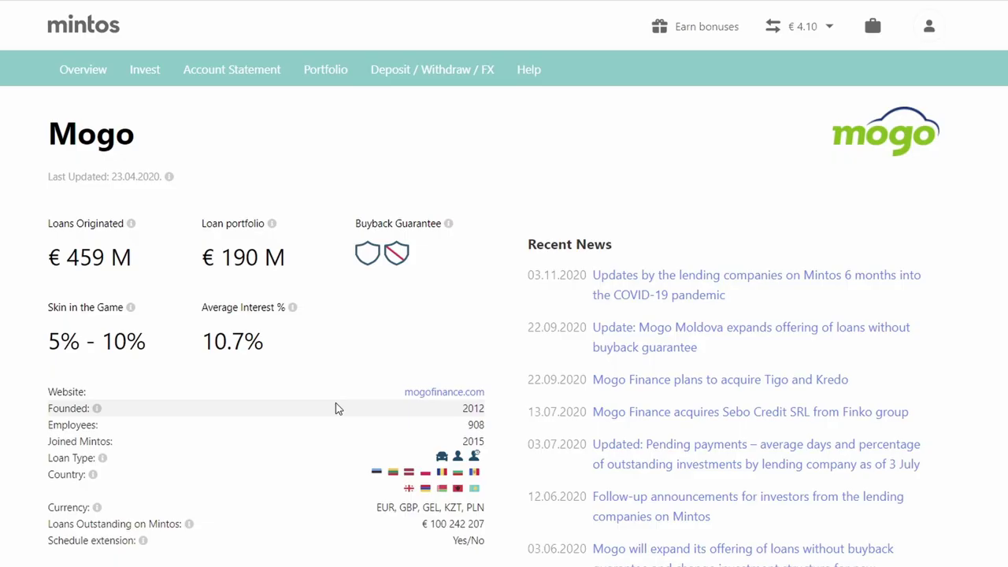
{"action": "scroll", "coordinate": [334, 408], "scroll_direction": "down", "scroll_amount": 15}
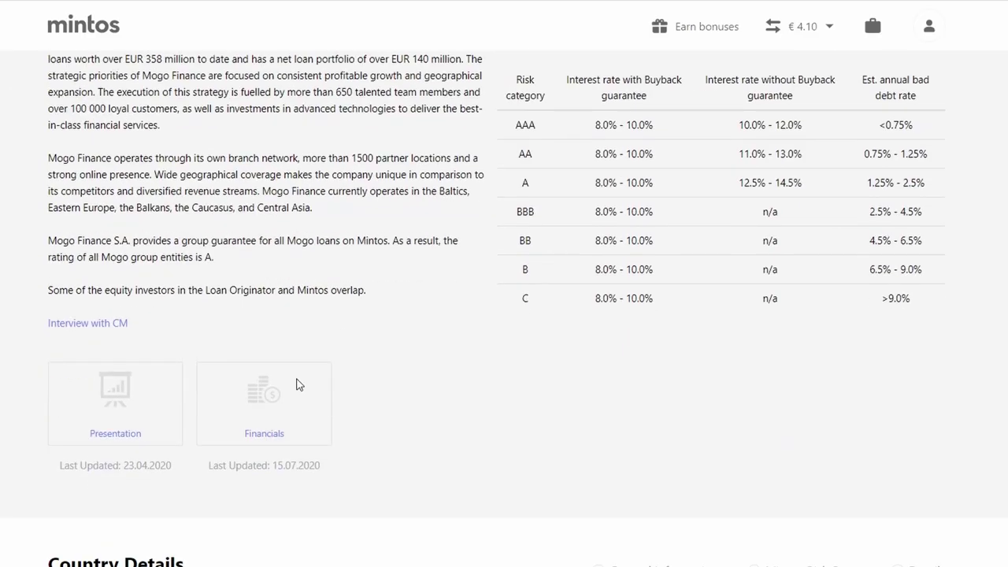
{"action": "scroll", "coordinate": [388, 232], "scroll_direction": "down", "scroll_amount": 5}
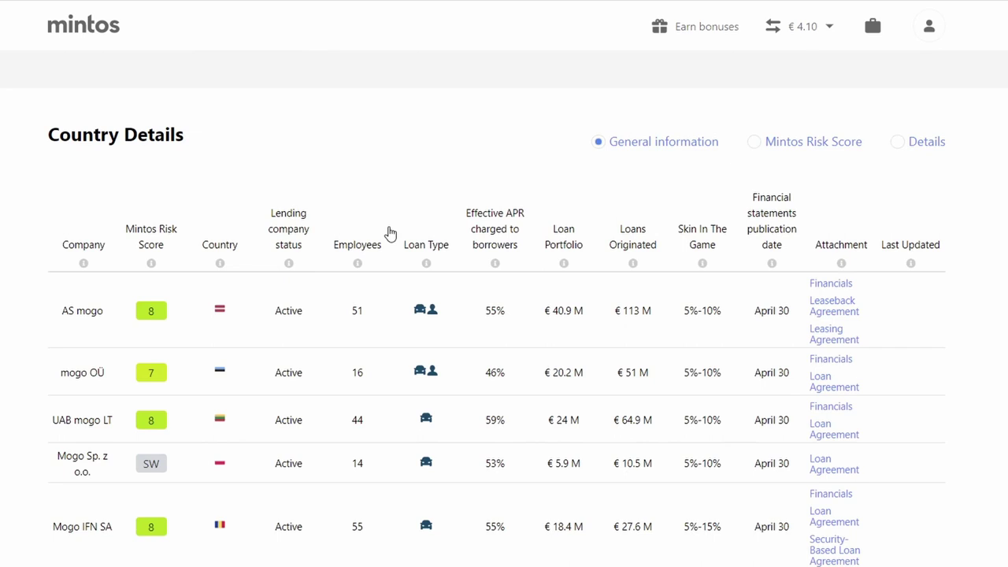
{"action": "scroll", "coordinate": [389, 232], "scroll_direction": "down", "scroll_amount": 1}
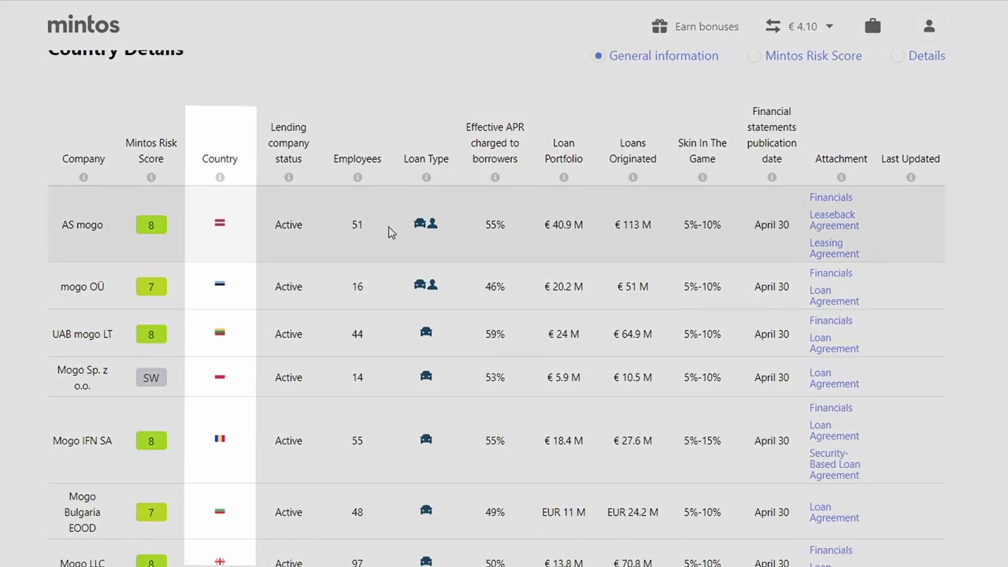
{"action": "scroll", "coordinate": [387, 230], "scroll_direction": "down", "scroll_amount": 1}
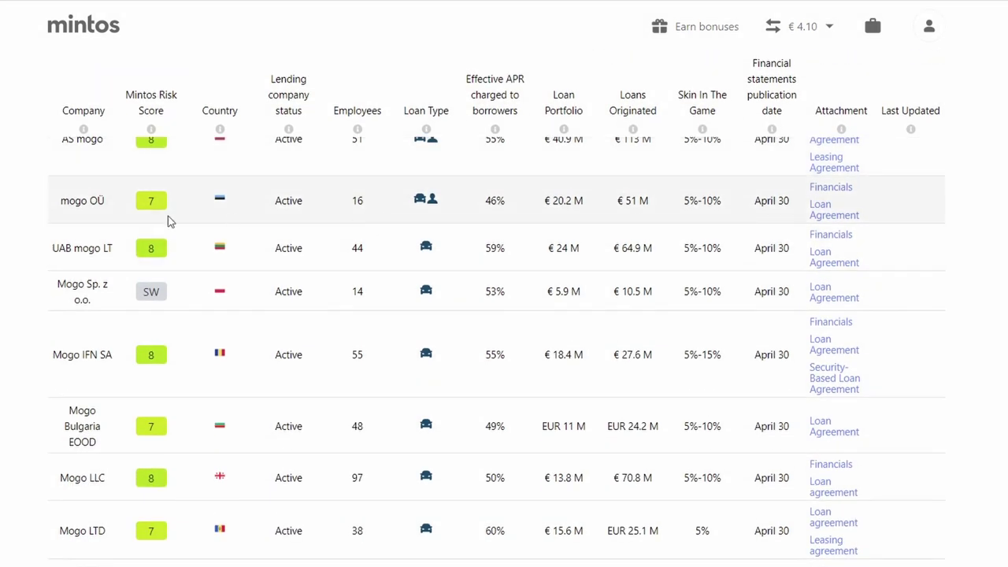
{"action": "mouse_move", "coordinate": [144, 362]}
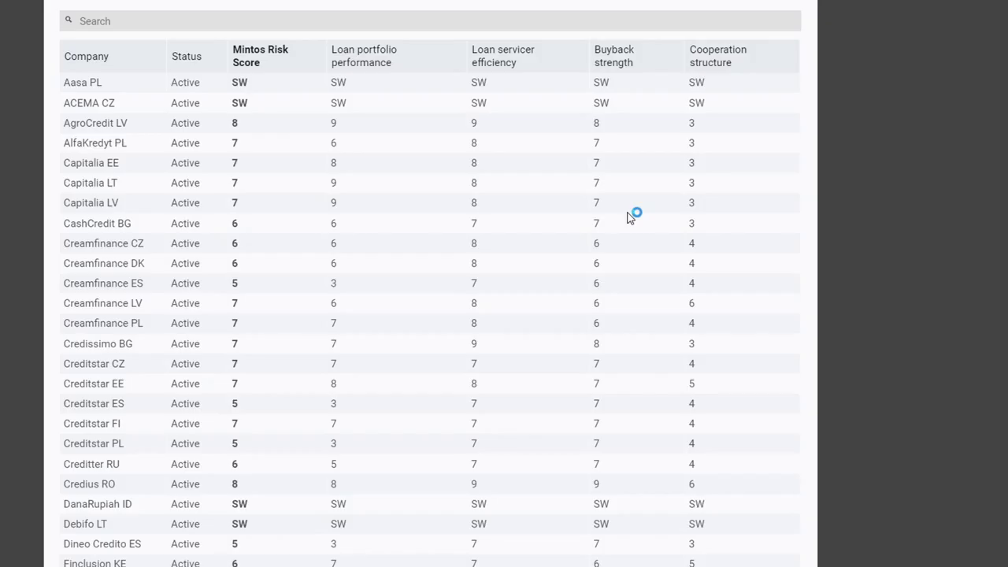
{"action": "scroll", "coordinate": [630, 217], "scroll_direction": "down", "scroll_amount": 1}
{"action": "scroll", "coordinate": [630, 209], "scroll_direction": "down", "scroll_amount": 5}
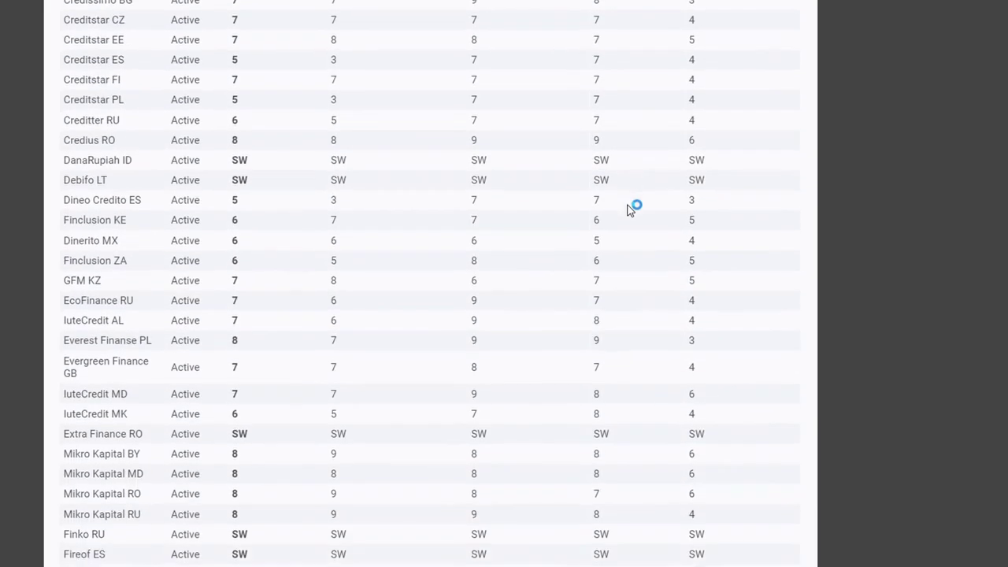
{"action": "scroll", "coordinate": [630, 210], "scroll_direction": "down", "scroll_amount": 4}
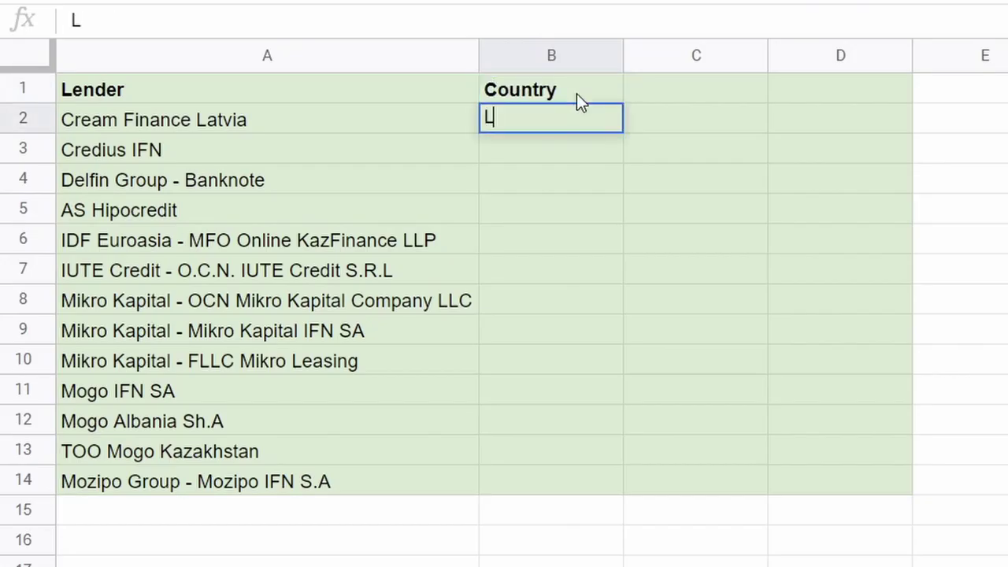
Enter each lender's country in B2:B14, from Latvia down to Romania for Mozipo Group
{"action": "type", "text": "atvia"}
{"action": "key", "text": "Return"}
{"action": "type", "text": "Romania"}
{"action": "key", "text": "Return"}
{"action": "type", "text": "L"}
{"action": "key", "text": "Return"}
{"action": "type", "text": "Latvia Kazakhstan Moldova Moldova Romania "}
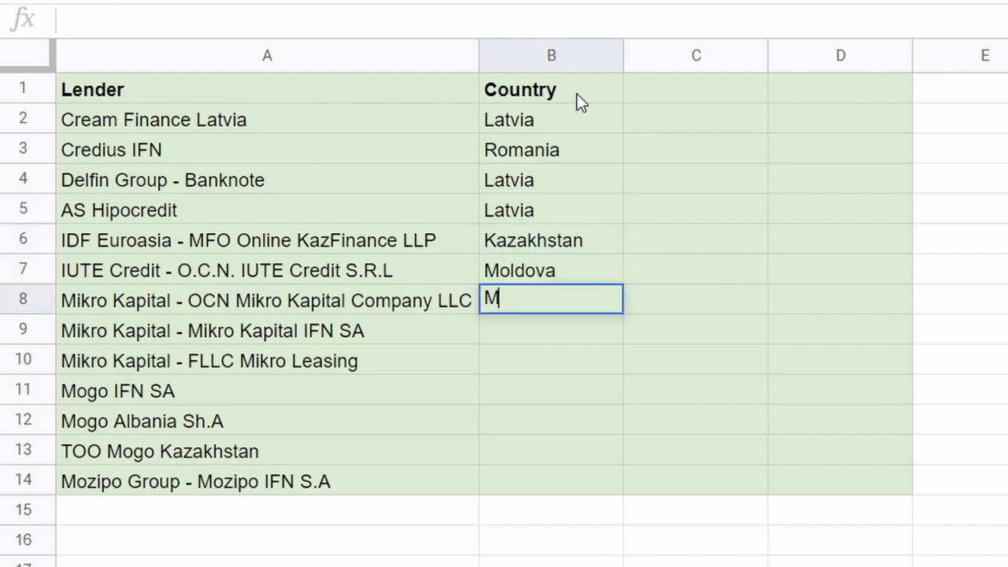
{"action": "type", "text": "Belarus Romania Albania Kazak"}
{"action": "key", "text": "Return"}
{"action": "type", "text": "Romania"}
{"action": "key", "text": "Return"}
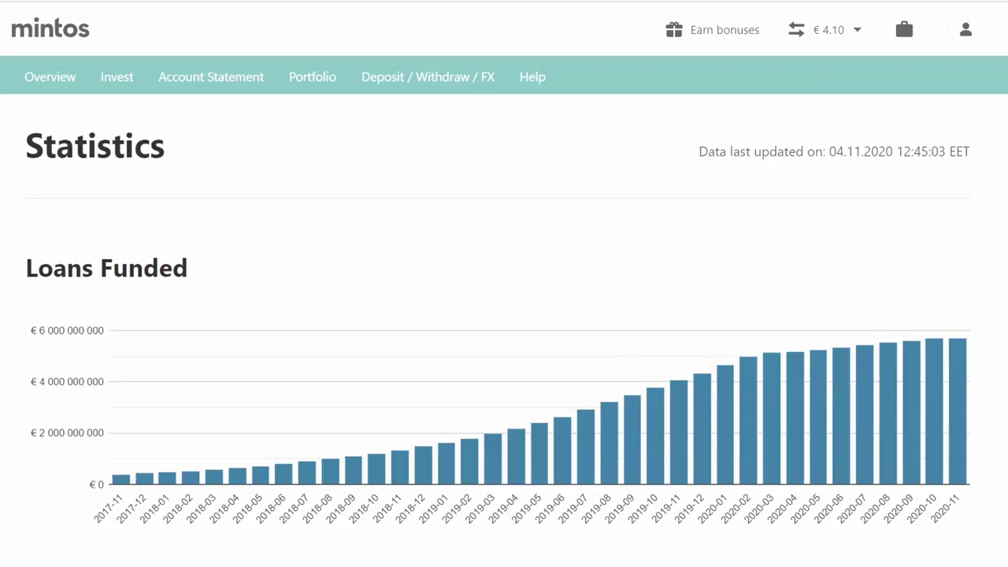
Switch Loan Performance Details to Percent and expand Car Loans into its lending companies
{"action": "scroll", "coordinate": [504, 315], "scroll_direction": "down", "scroll_amount": 15}
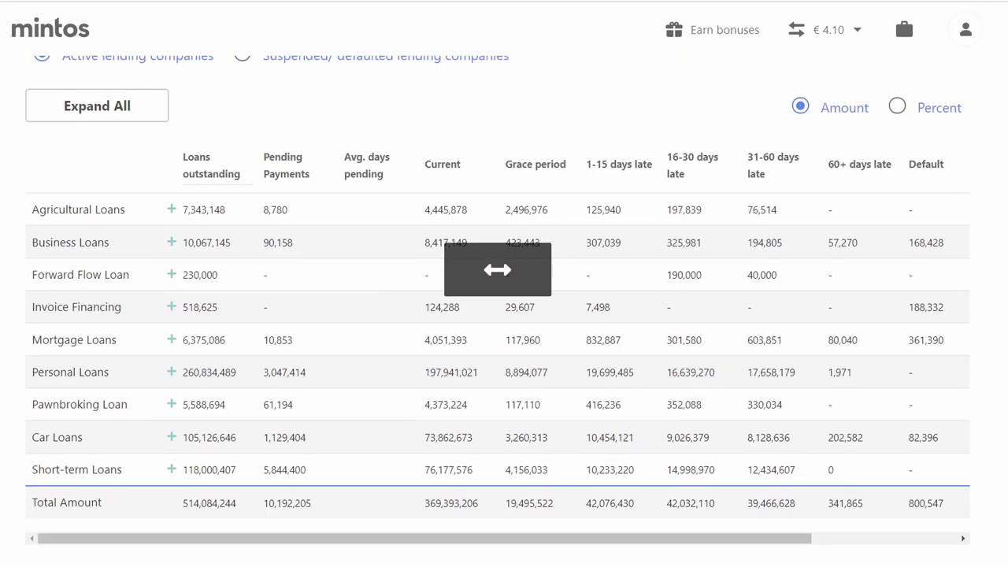
{"action": "scroll", "coordinate": [902, 200], "scroll_direction": "up", "scroll_amount": 1}
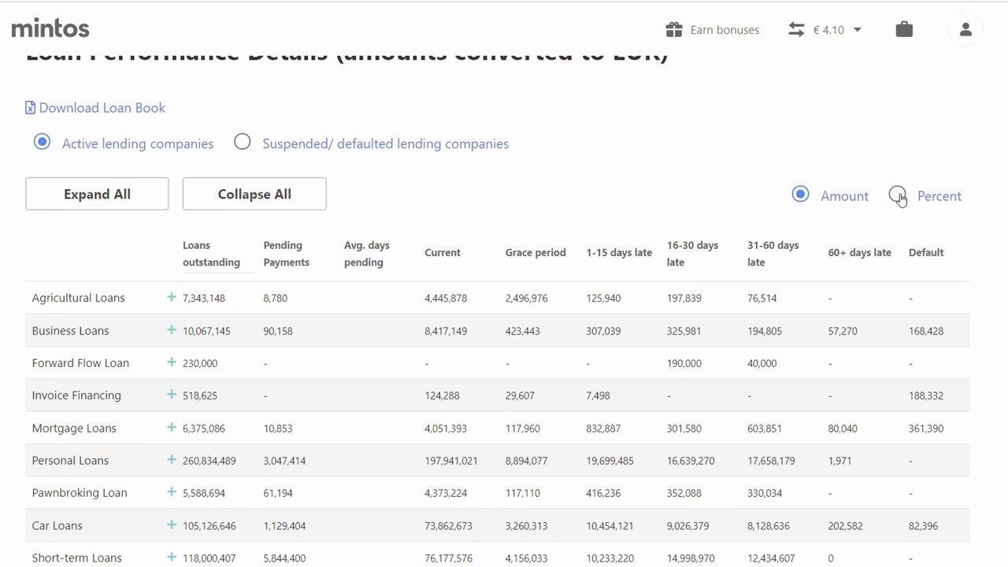
{"action": "left_click", "coordinate": [902, 200]}
{"action": "scroll", "coordinate": [223, 349], "scroll_direction": "down", "scroll_amount": 1}
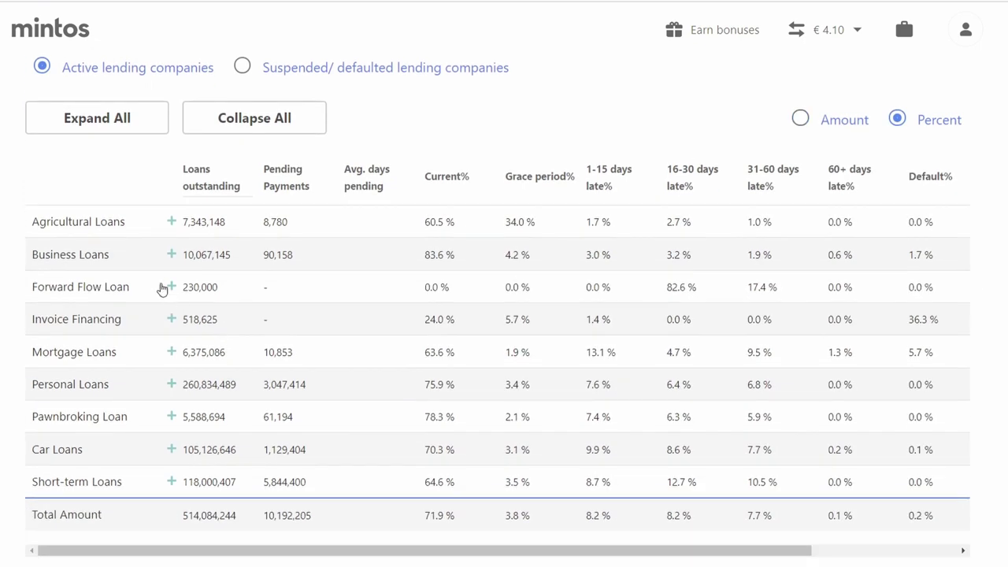
{"action": "left_click", "coordinate": [172, 452]}
{"action": "scroll", "coordinate": [157, 378], "scroll_direction": "down", "scroll_amount": 3}
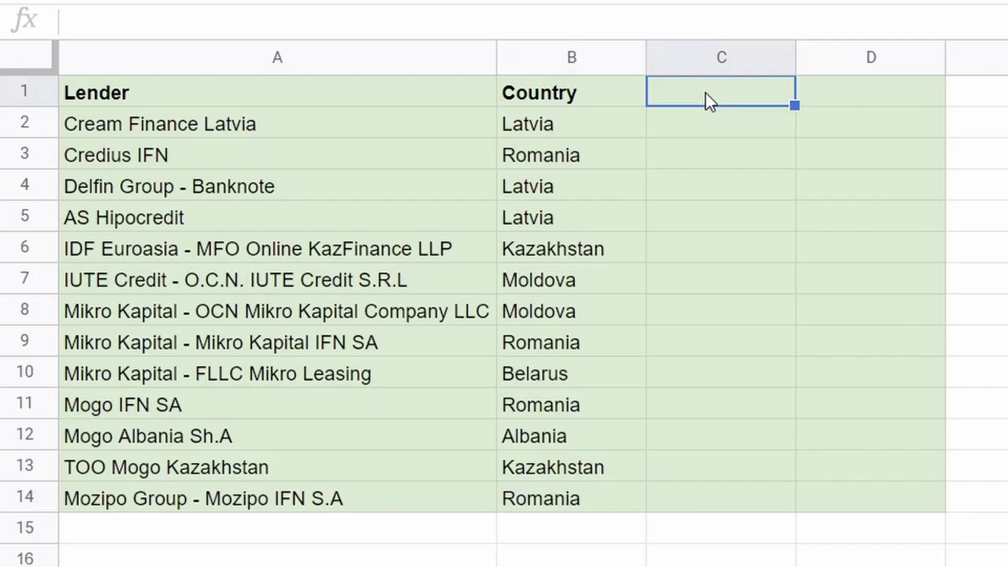
Put the Current header in C1 and enter 89%, 83.7, 91.8, 79.4%, 81% and 75%
{"action": "type", "text": "Current"}
{"action": "key", "text": "Return"}
{"action": "type", "text": "89%"}
{"action": "key", "text": "Return"}
{"action": "type", "text": "83.7"}
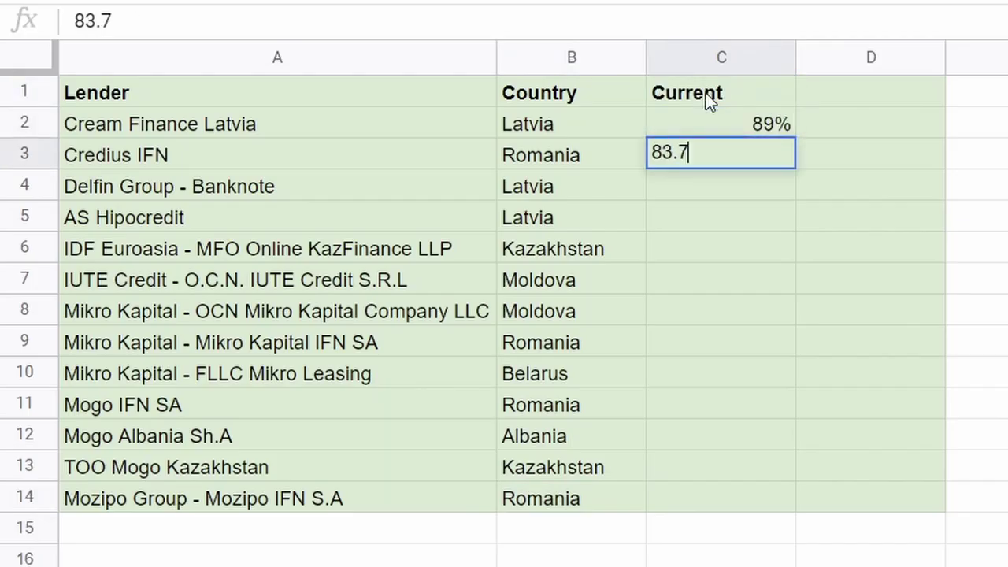
{"action": "key", "text": "Return"}
{"action": "type", "text": "91.8/"}
{"action": "key", "text": "Return"}
{"action": "type", "text": "79.4%"}
{"action": "key", "text": "Return"}
{"action": "type", "text": "81%"}
{"action": "key", "text": "Return"}
{"action": "type", "text": "75%"}
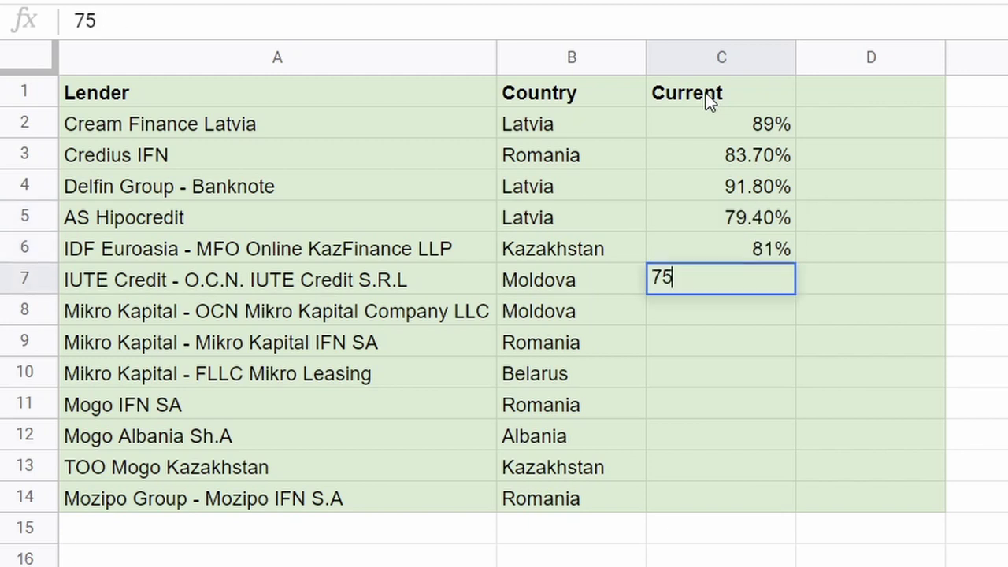
{"action": "key", "text": "Return"}
Enter the remaining current shares: 72.1%, 97.5%, 90%, 62.4%, 80.6% and 89.9%
{"action": "type", "text": "72.1%"}
{"action": "key", "text": "Return"}
{"action": "type", "text": "97.5%"}
{"action": "key", "text": "Return"}
{"action": "type", "text": "90%"}
{"action": "key", "text": "Return"}
{"action": "type", "text": "65% "}
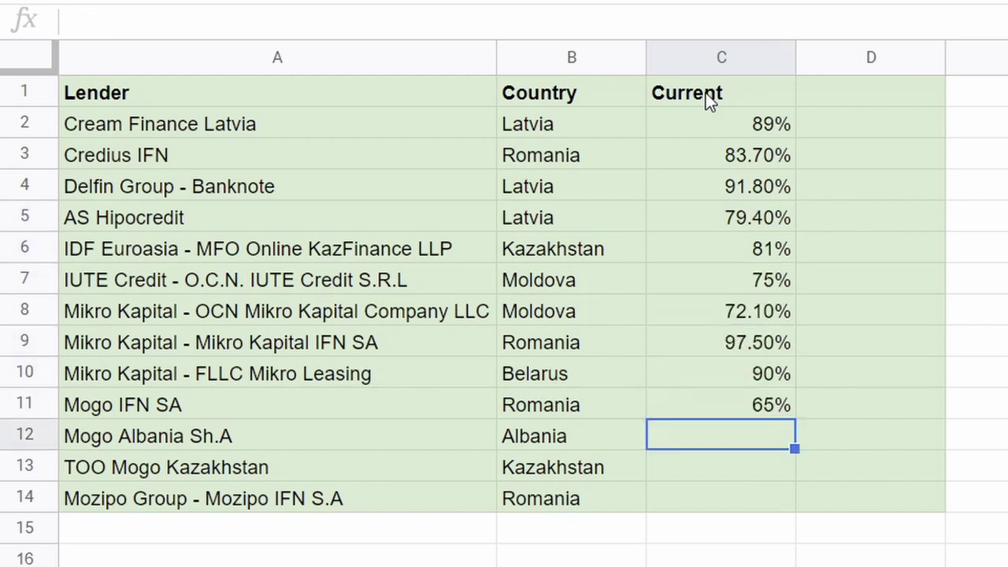
{"action": "type", "text": "62.4%"}
{"action": "key", "text": "Return"}
{"action": "type", "text": "80.6%"}
{"action": "key", "text": "Return"}
{"action": "type", "text": "89.9%"}
{"action": "key", "text": "Return"}
{"action": "left_click", "coordinate": [874, 104]}
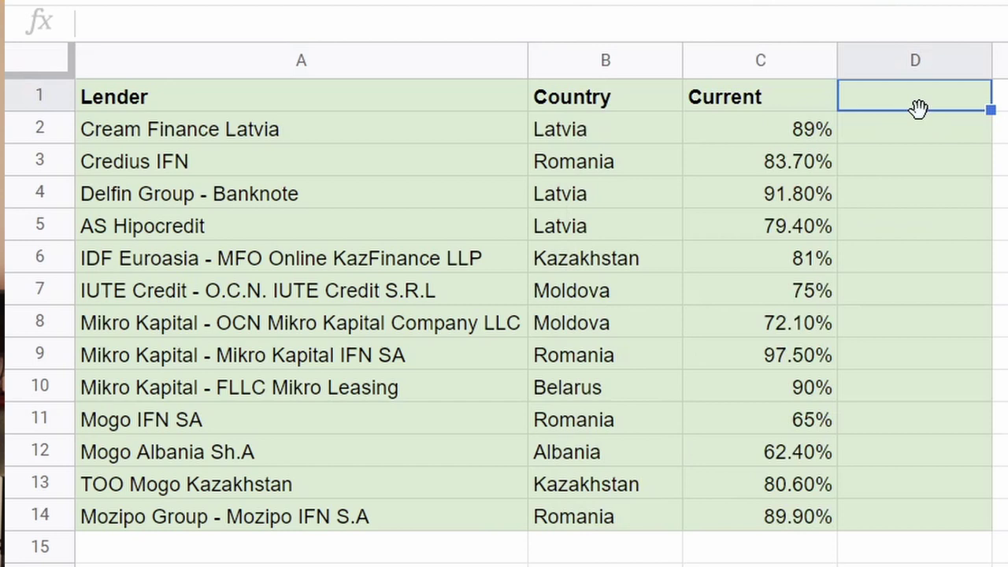
Type 'Interest on delayed payments' as the header in cell D1
{"action": "type", "text": "Interest on"}
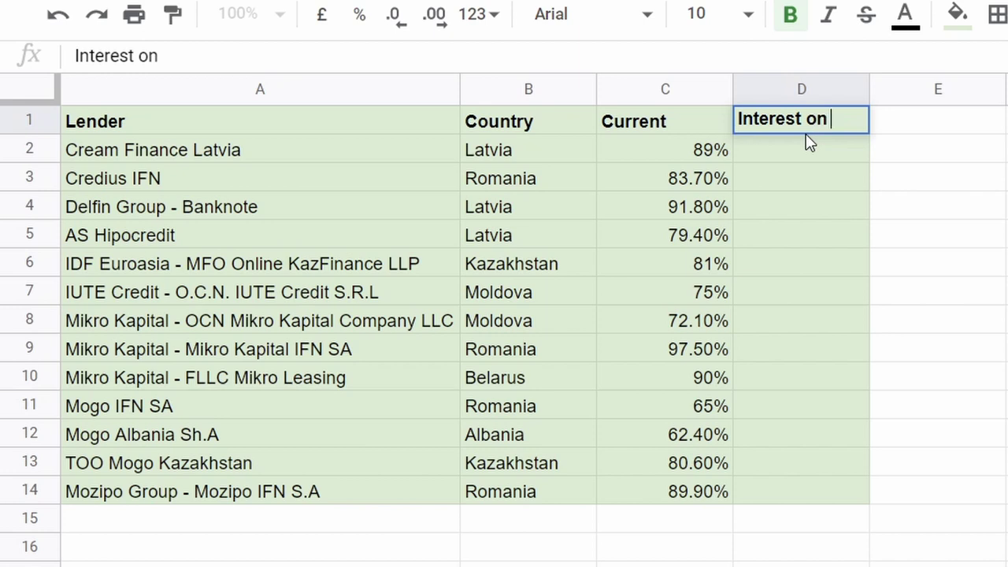
{"action": "type", "text": " delayed"}
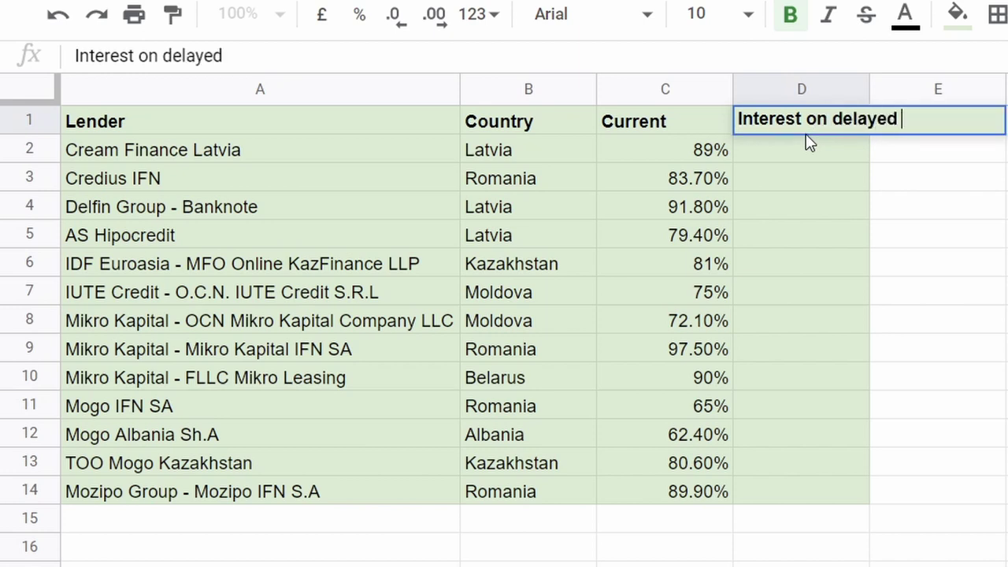
{"action": "type", "text": " payments"}
{"action": "key", "text": "Return"}
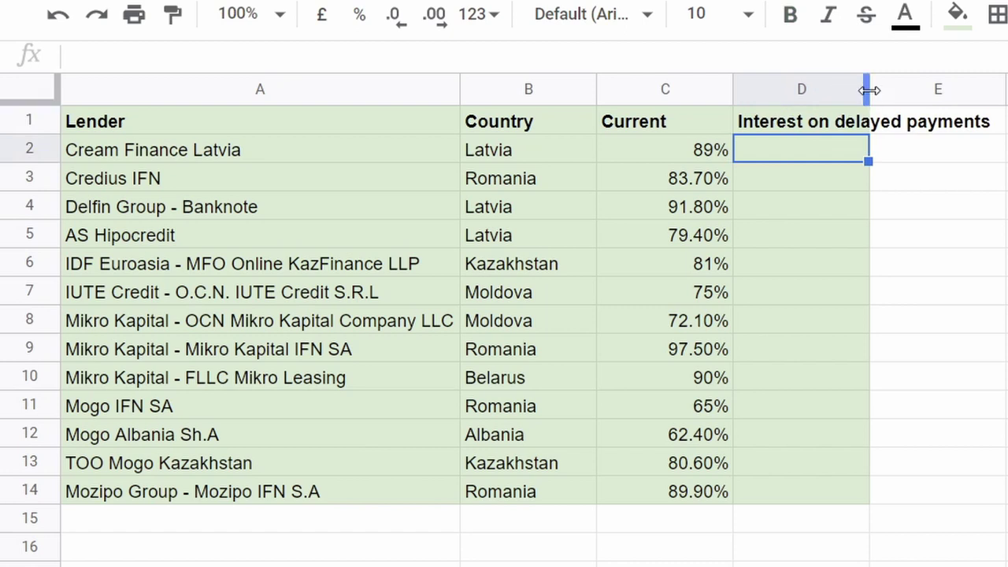
Widen column D to fit its header, then scroll the Mogo page to Country Details
{"action": "left_click_drag", "start_coordinate": [869, 91], "coordinate": [1000, 90]}
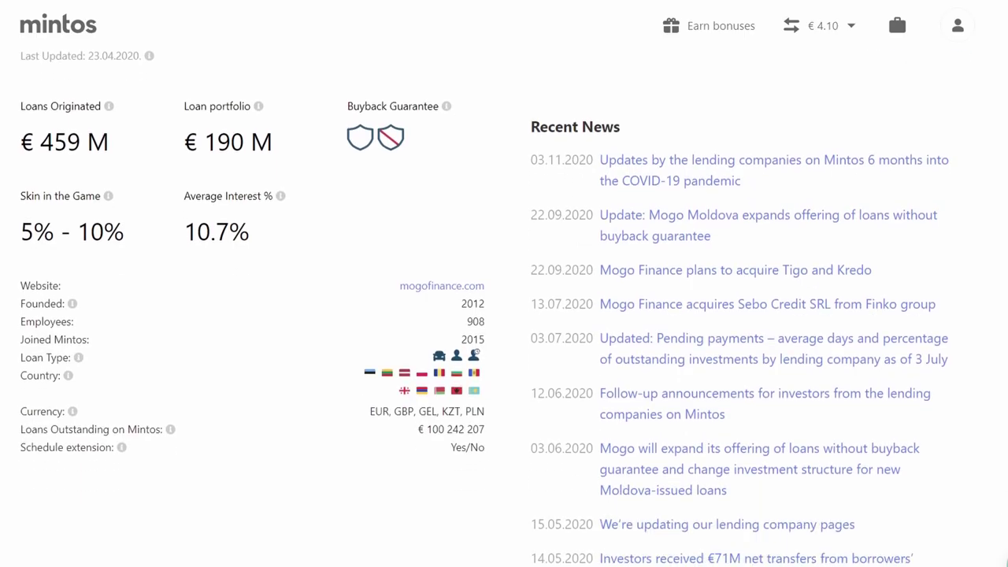
{"action": "scroll", "coordinate": [895, 11], "scroll_direction": "down", "scroll_amount": 10}
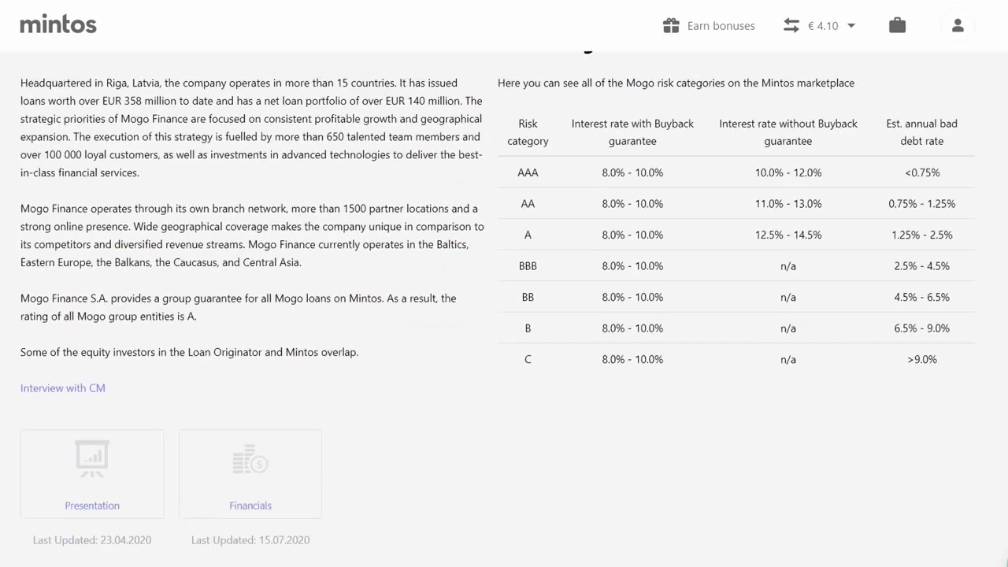
{"action": "scroll", "coordinate": [948, 227], "scroll_direction": "down", "scroll_amount": 6}
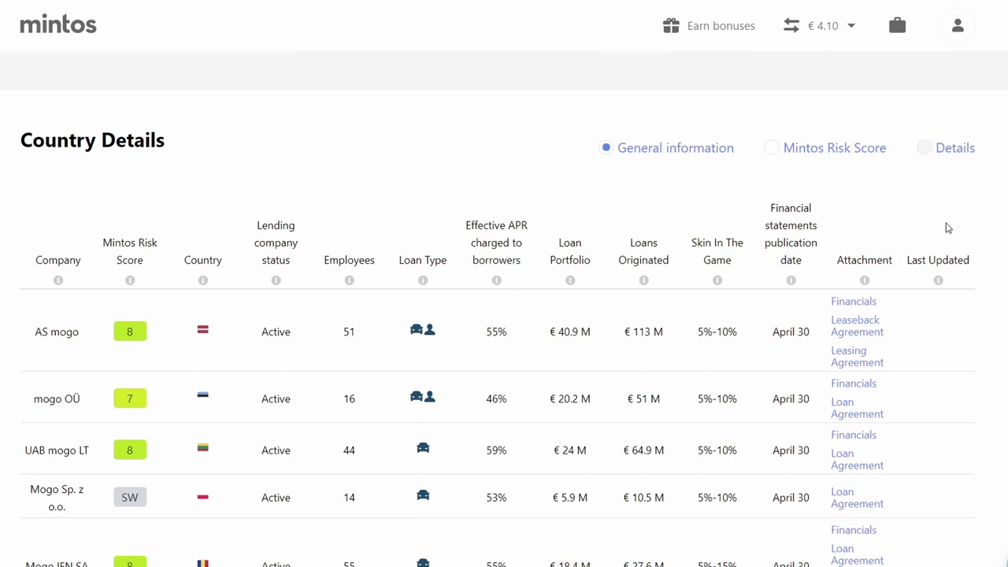
{"action": "scroll", "coordinate": [504, 315], "scroll_direction": "down", "scroll_amount": 3}
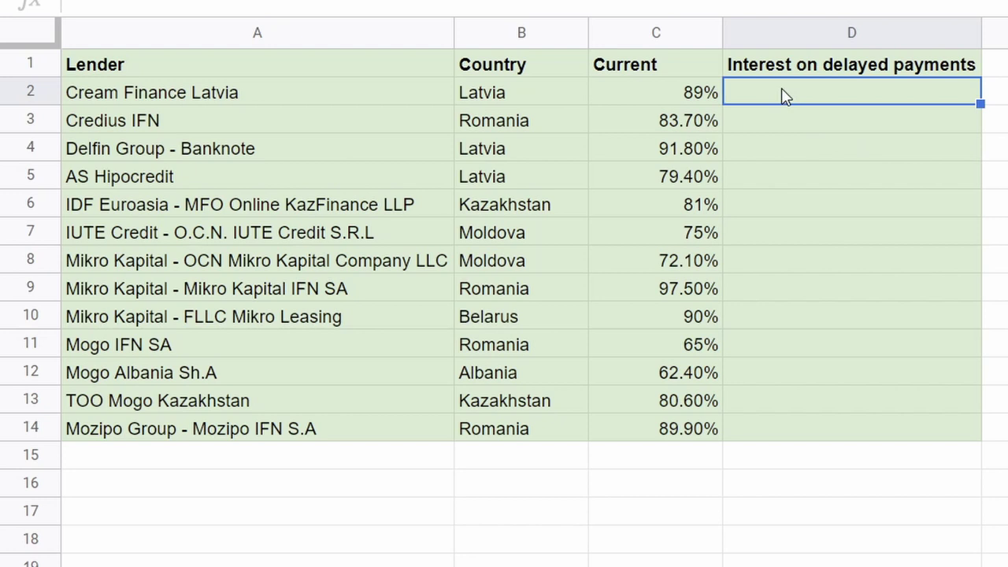
Enter No in D2 and Yes in D3, then fill Yes down to D11
{"action": "type", "text": "No"}
{"action": "key", "text": "Return"}
{"action": "type", "text": "Yes"}
{"action": "key", "text": "Return"}
{"action": "left_click", "coordinate": [775, 125]}
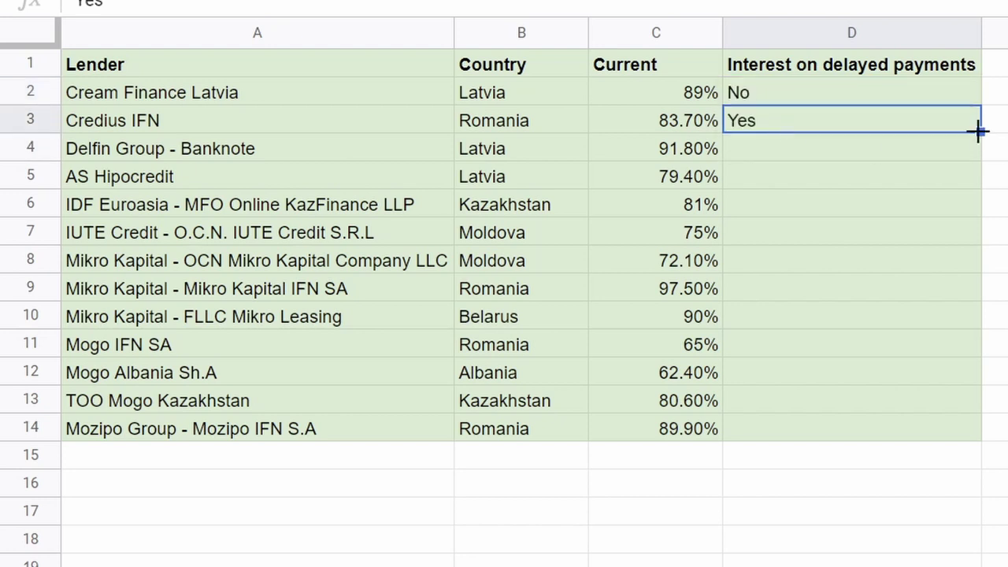
{"action": "left_click_drag", "start_coordinate": [980, 132], "coordinate": [929, 346]}
Enter No, No and Yes in D12:D14 for the last three lenders
{"action": "left_click", "coordinate": [808, 383]}
{"action": "type", "text": "No"}
{"action": "key", "text": "Return"}
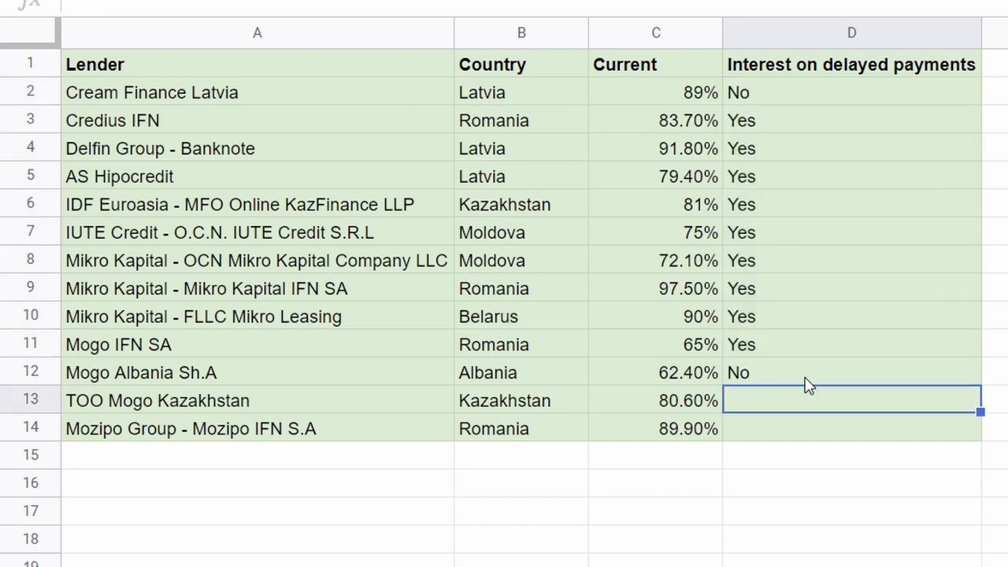
{"action": "type", "text": "No"}
{"action": "key", "text": "Return"}
{"action": "type", "text": "Yes"}
{"action": "key", "text": "Return"}
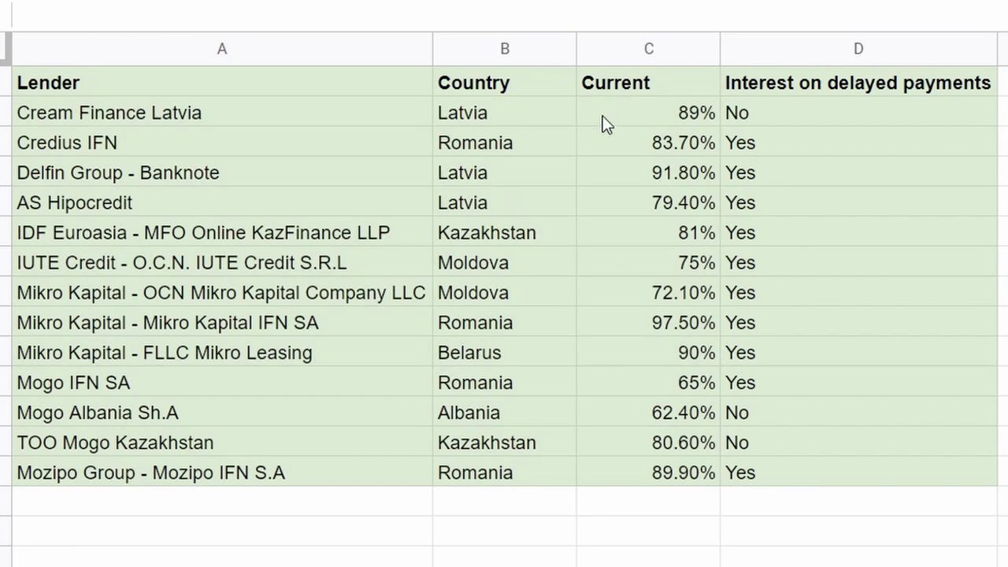
Select A2:D2 and A12:D13 and give them a light pink fill
{"action": "left_click_drag", "start_coordinate": [263, 114], "coordinate": [791, 126]}
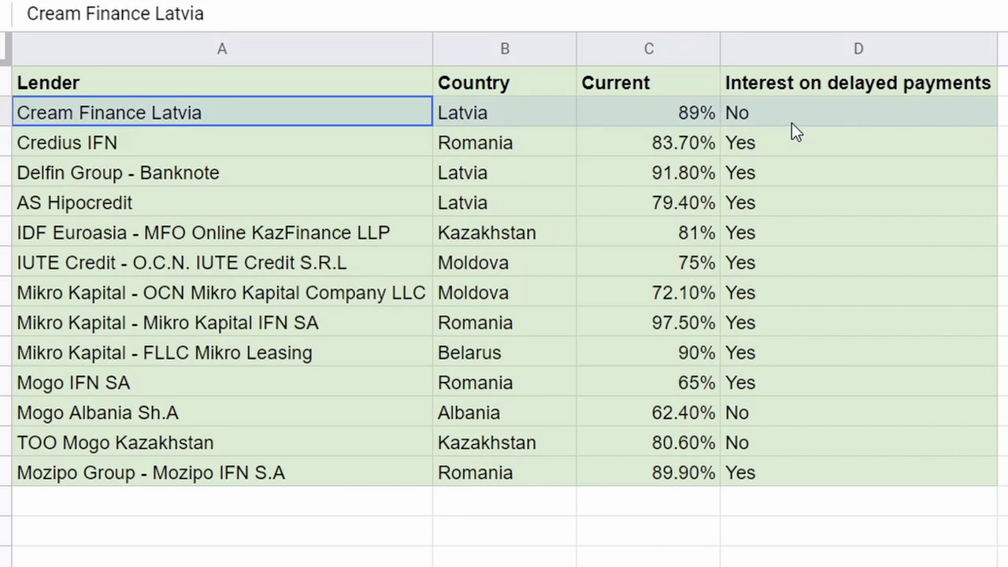
{"action": "left_click_drag", "start_coordinate": [361, 421], "coordinate": [846, 443]}
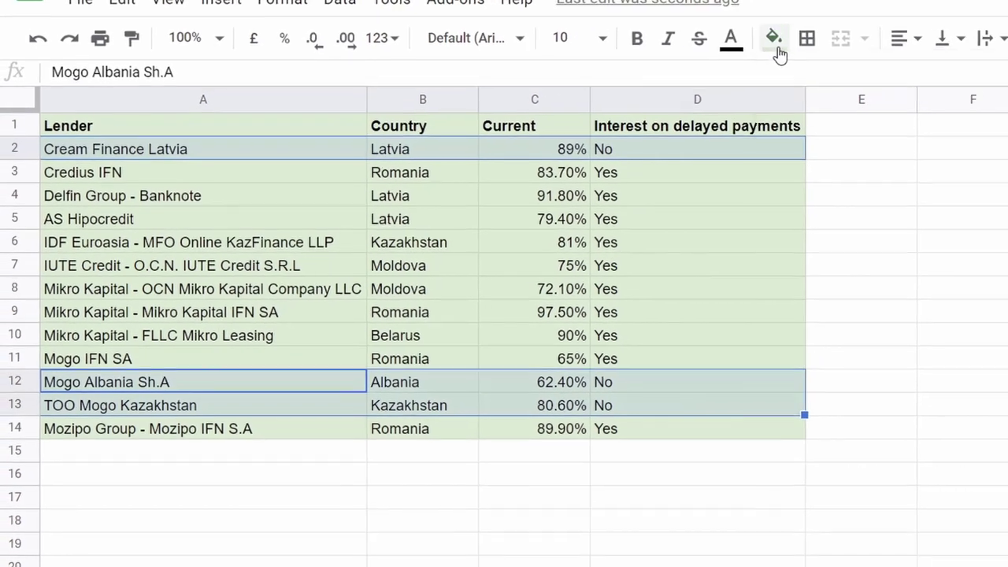
{"action": "left_click", "coordinate": [776, 47]}
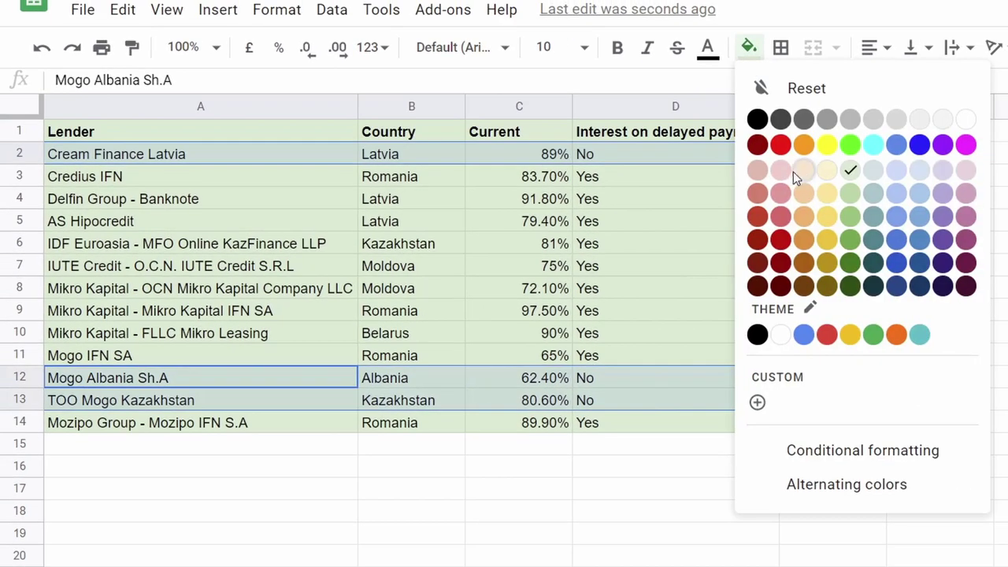
{"action": "left_click", "coordinate": [779, 169]}
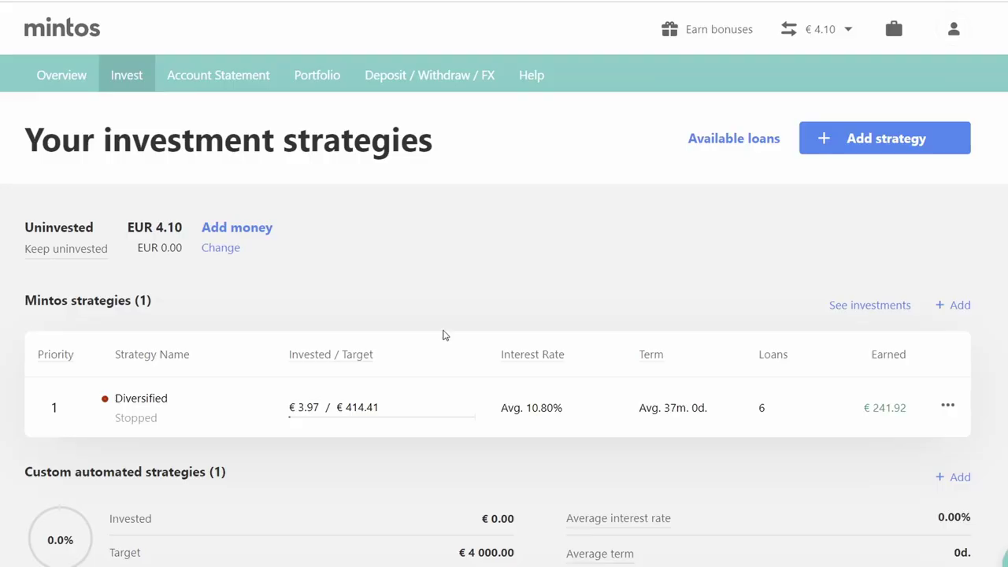
Start a new Custom auto-invest strategy and begin its loan filters
{"action": "left_click", "coordinate": [842, 143]}
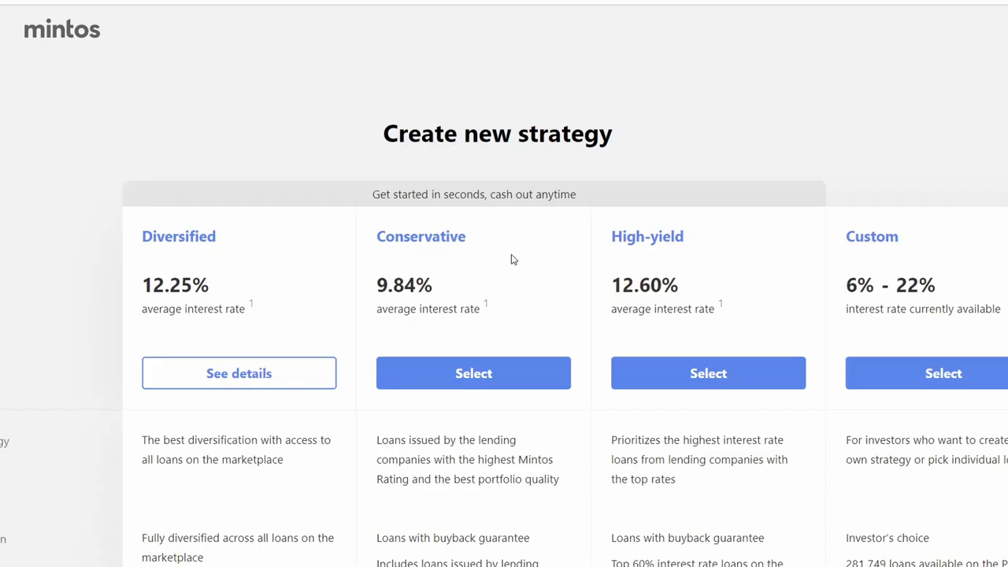
{"action": "scroll", "coordinate": [705, 297], "scroll_direction": "down", "scroll_amount": 1}
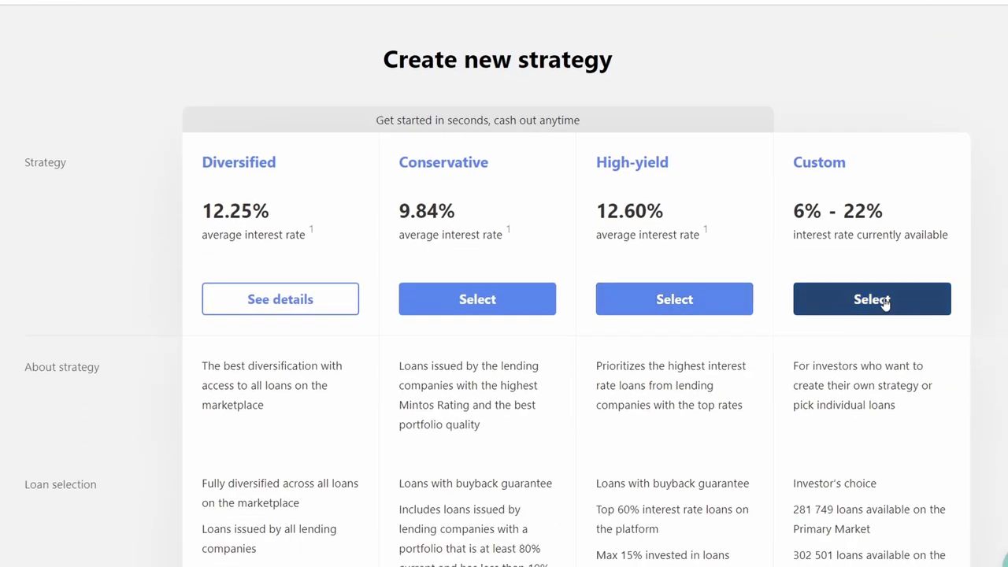
{"action": "left_click", "coordinate": [884, 303]}
{"action": "left_click", "coordinate": [171, 371]}
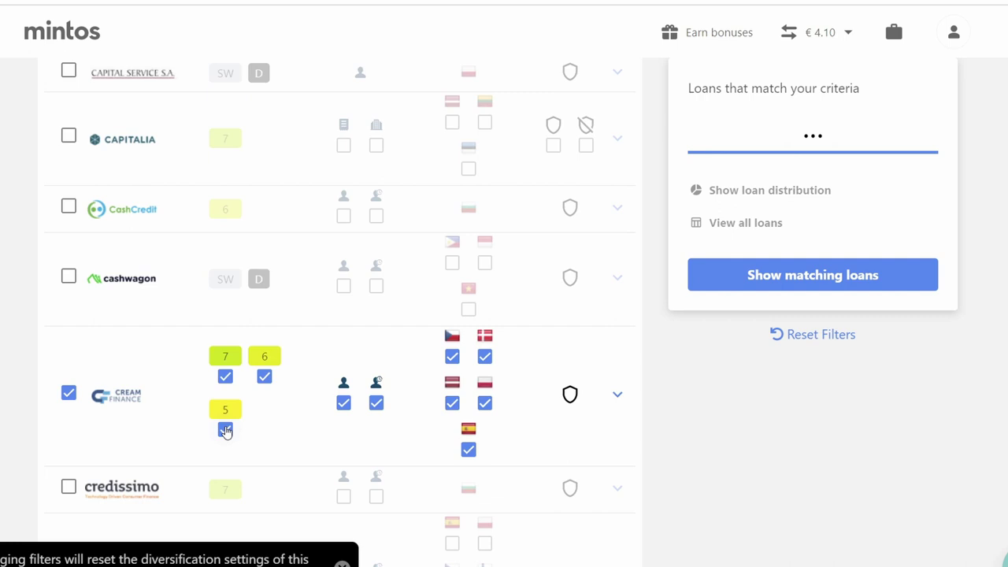
Limit Cream Finance to Latvian loans, excluding rating 5 and Czech, Danish, Polish and Spanish loans
{"action": "left_click", "coordinate": [225, 430]}
{"action": "left_click", "coordinate": [452, 356]}
{"action": "left_click", "coordinate": [484, 357]}
{"action": "left_click", "coordinate": [485, 403]}
{"action": "left_click", "coordinate": [469, 449]}
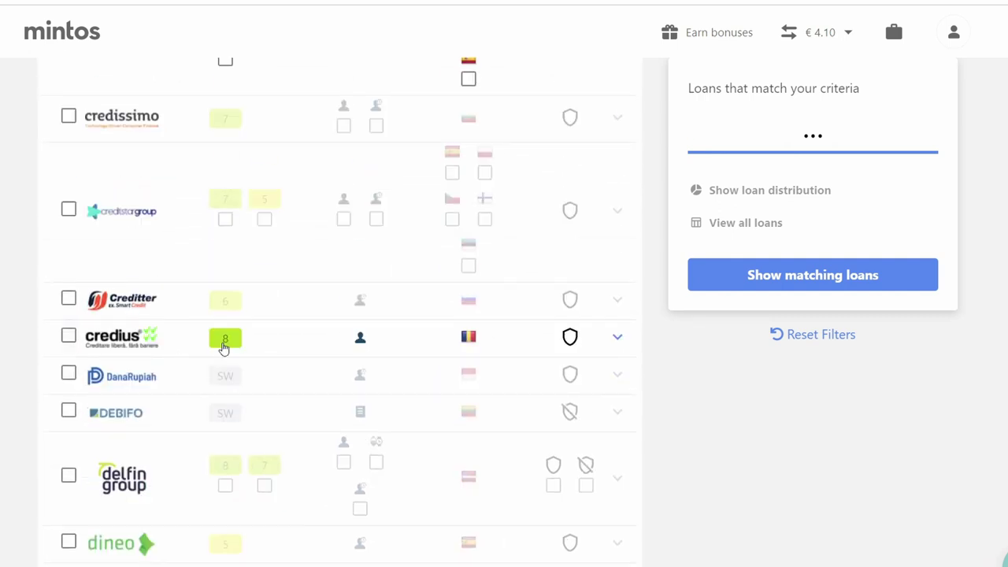
Include Credius and Delfin Group loans, keeping only Delfin loans with buyback guarantee
{"action": "left_click", "coordinate": [225, 347]}
{"action": "left_click", "coordinate": [79, 252]}
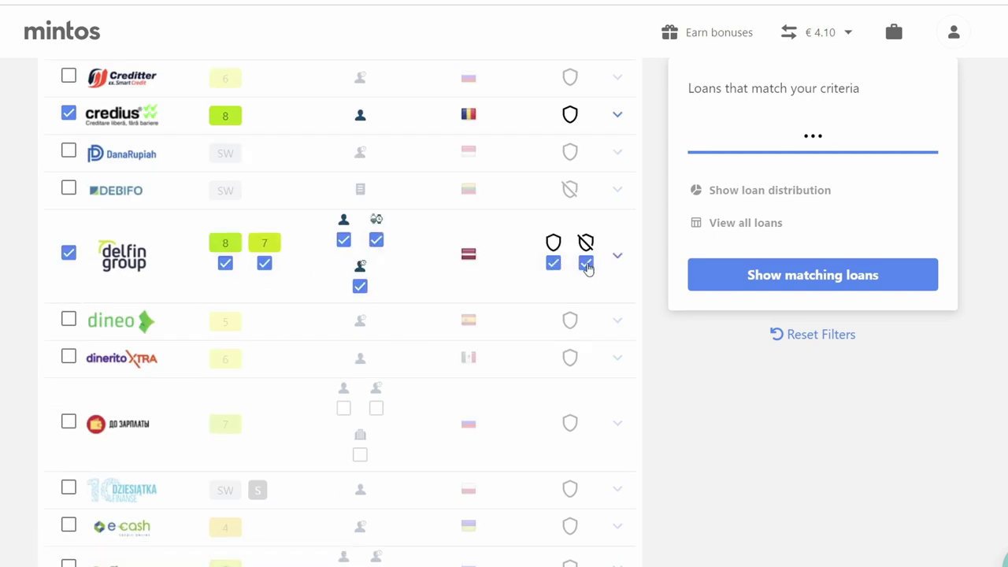
{"action": "left_click", "coordinate": [586, 263]}
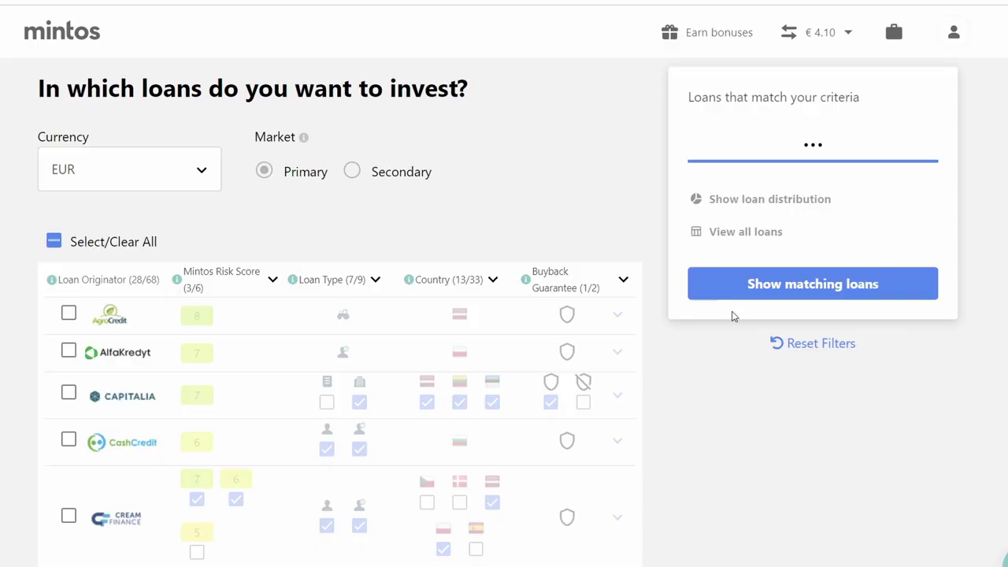
Narrow the strategy to 10.1%–30%+ interest and 0–11 month remaining loan terms
{"action": "scroll", "coordinate": [709, 356], "scroll_direction": "up", "scroll_amount": 1}
{"action": "scroll", "coordinate": [693, 356], "scroll_direction": "down", "scroll_amount": 15}
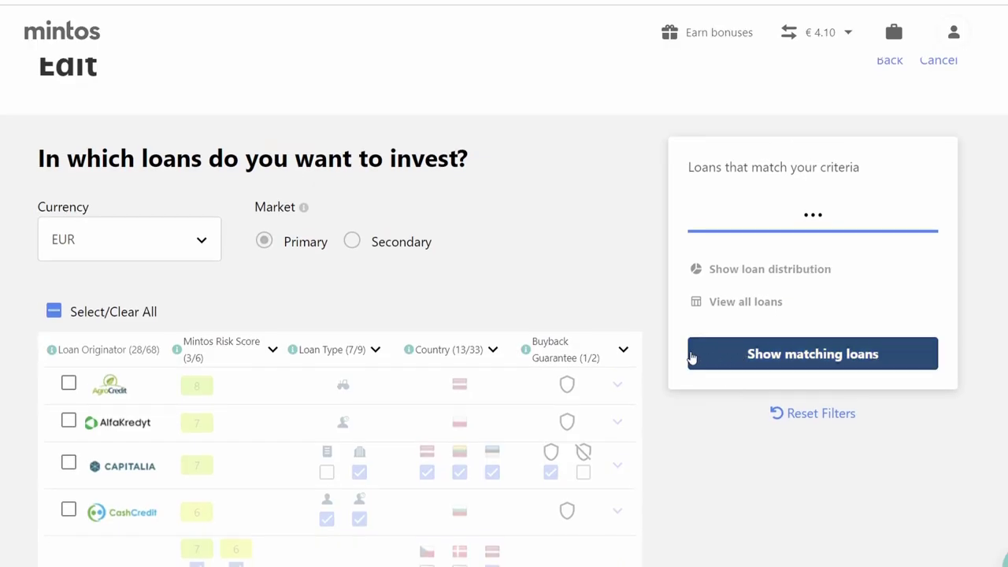
{"action": "scroll", "coordinate": [679, 359], "scroll_direction": "down", "scroll_amount": 10}
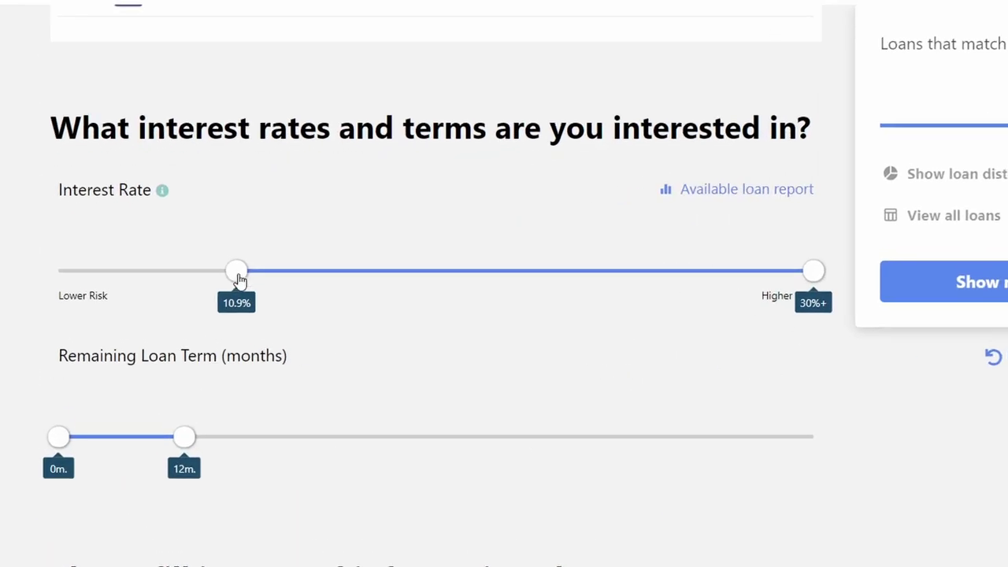
{"action": "mouse_move", "coordinate": [238, 279]}
{"action": "left_mouse_down"}
{"action": "mouse_move", "coordinate": [297, 283]}
{"action": "mouse_move", "coordinate": [234, 284]}
{"action": "mouse_move", "coordinate": [273, 288]}
{"action": "mouse_move", "coordinate": [250, 288]}
{"action": "left_mouse_up"}
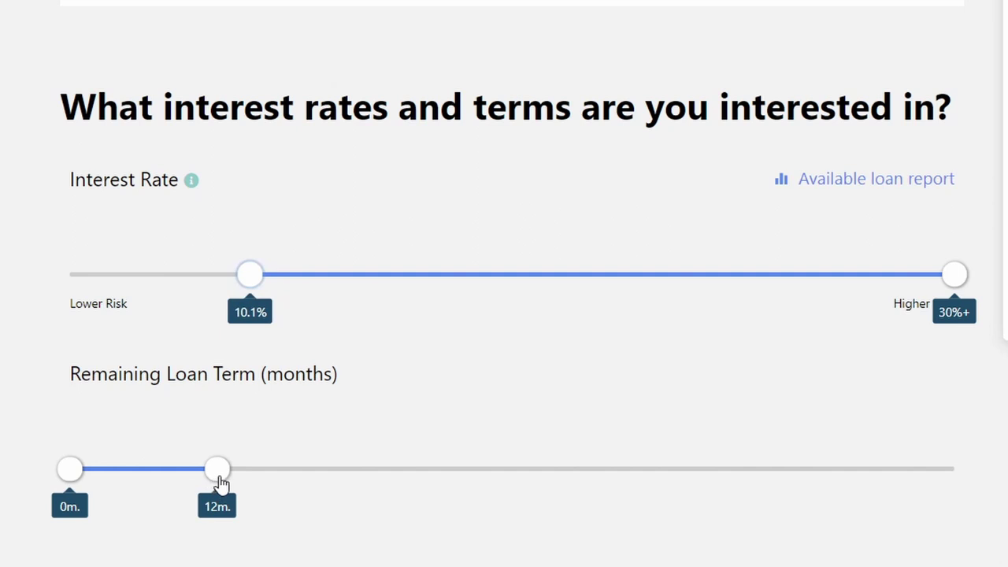
{"action": "left_click_drag", "start_coordinate": [228, 476], "coordinate": [213, 457]}
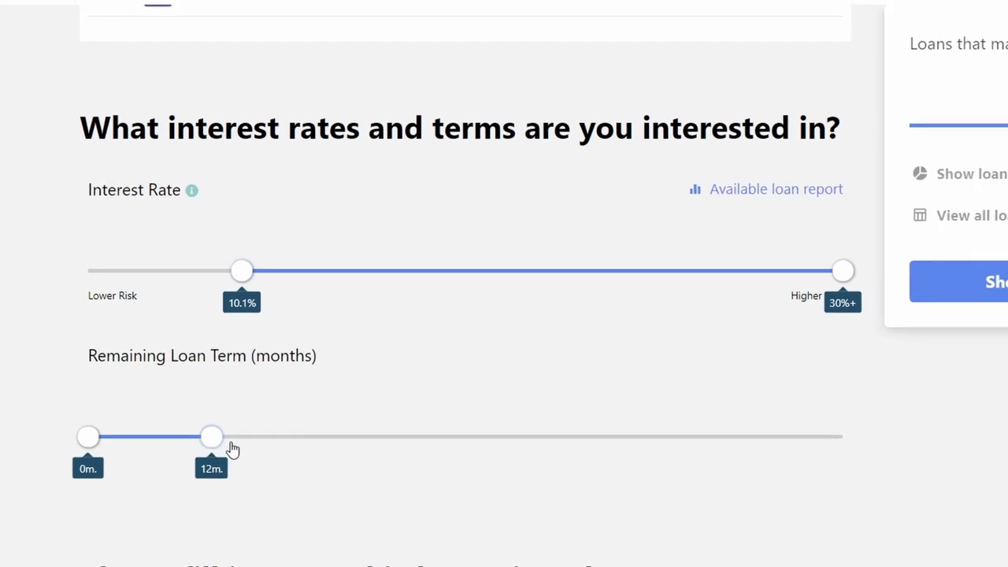
Rename the strategy from Primary Market to 'Your strategy' and accept the assignment agreements
{"action": "scroll", "coordinate": [340, 491], "scroll_direction": "down", "scroll_amount": 5}
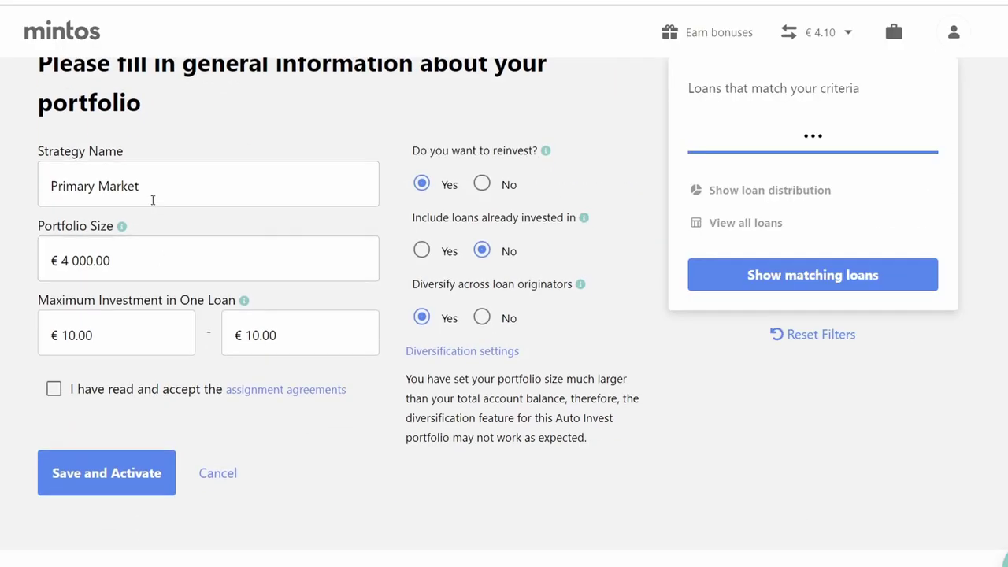
{"action": "left_click_drag", "start_coordinate": [222, 277], "coordinate": [68, 269]}
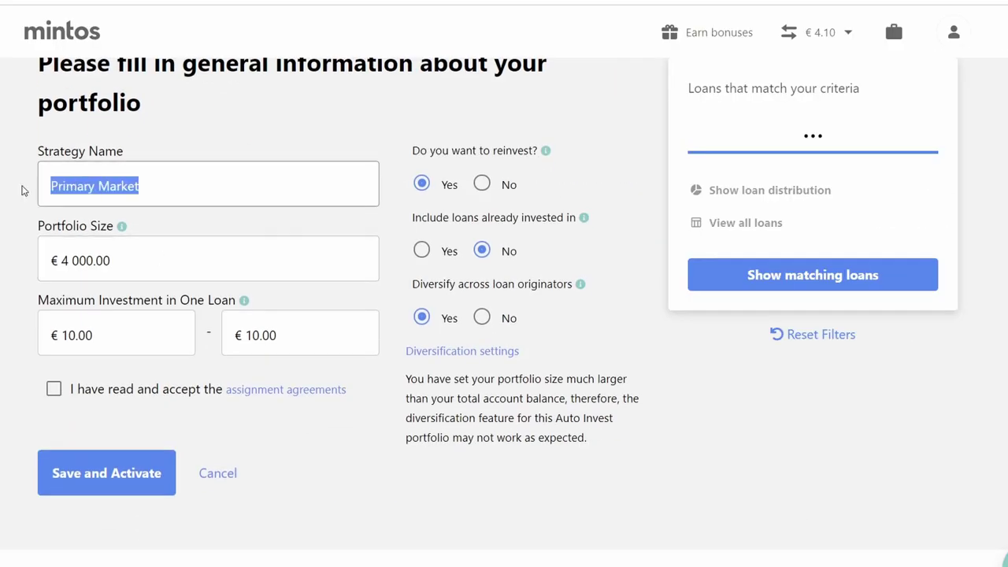
{"action": "type", "text": "Your strategy"}
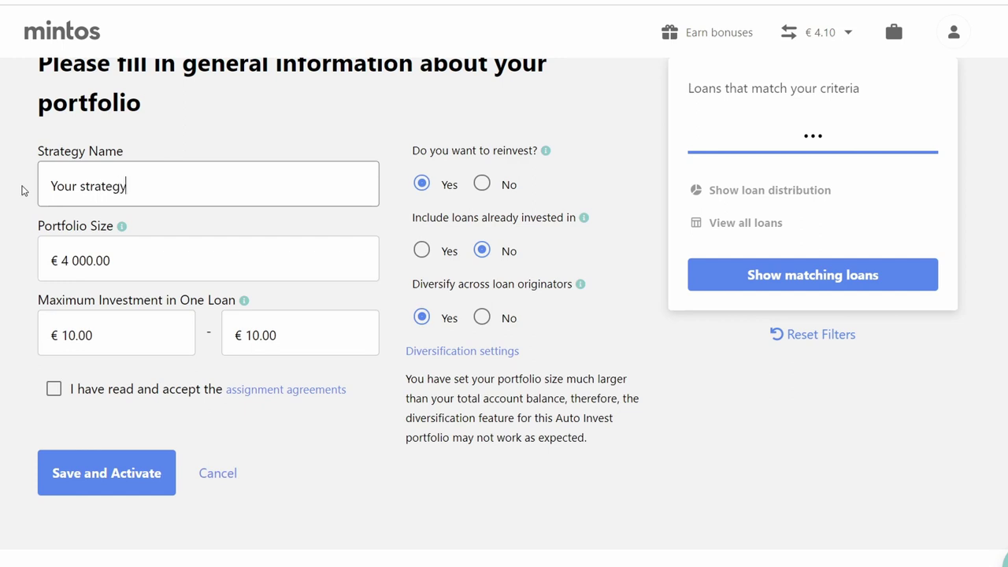
{"action": "left_click", "coordinate": [54, 389]}
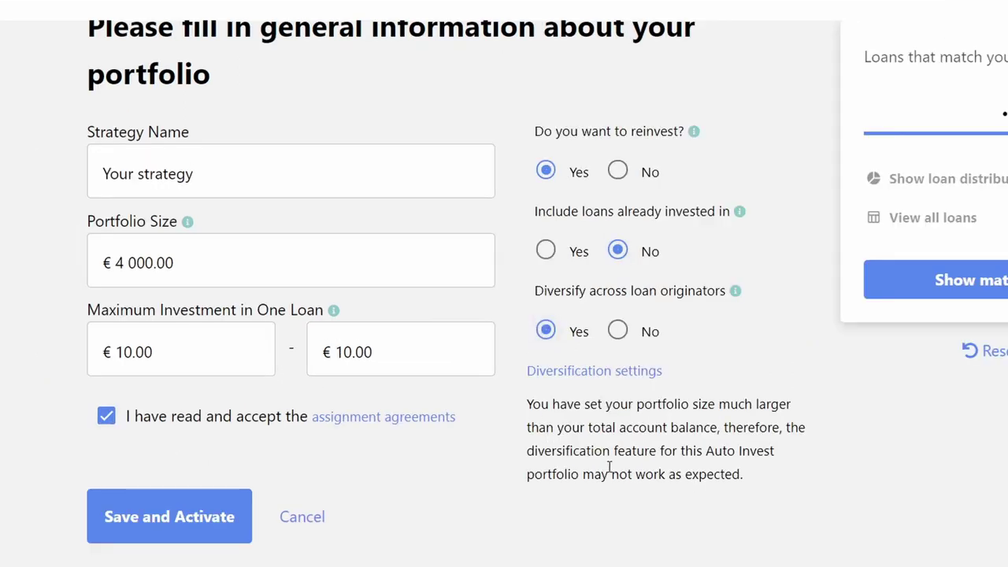
{"action": "scroll", "coordinate": [610, 468], "scroll_direction": "up", "scroll_amount": 2}
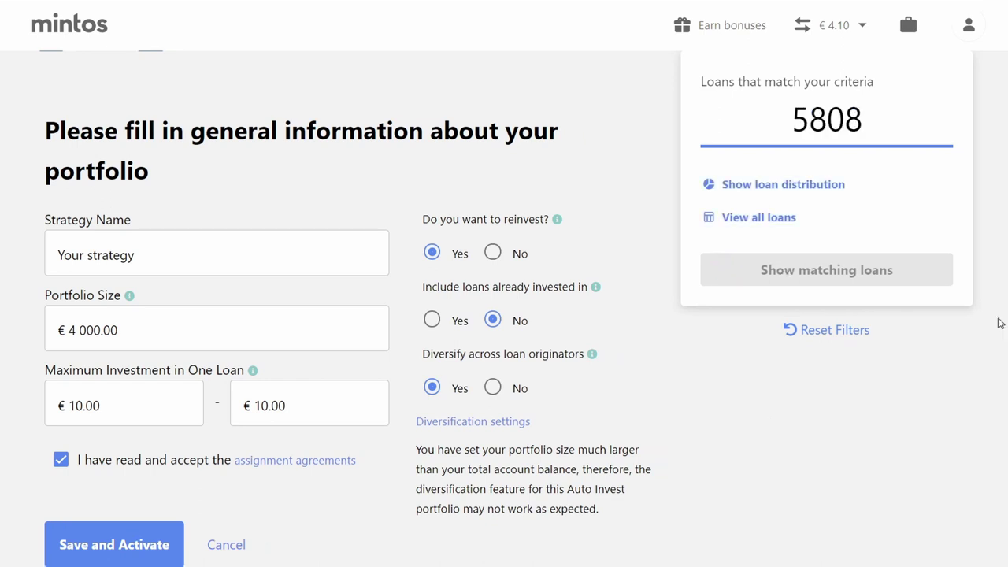
Show the loan distribution by number, revealing Mogo with 4 208 loans (72.5%)
{"action": "left_click", "coordinate": [771, 191]}
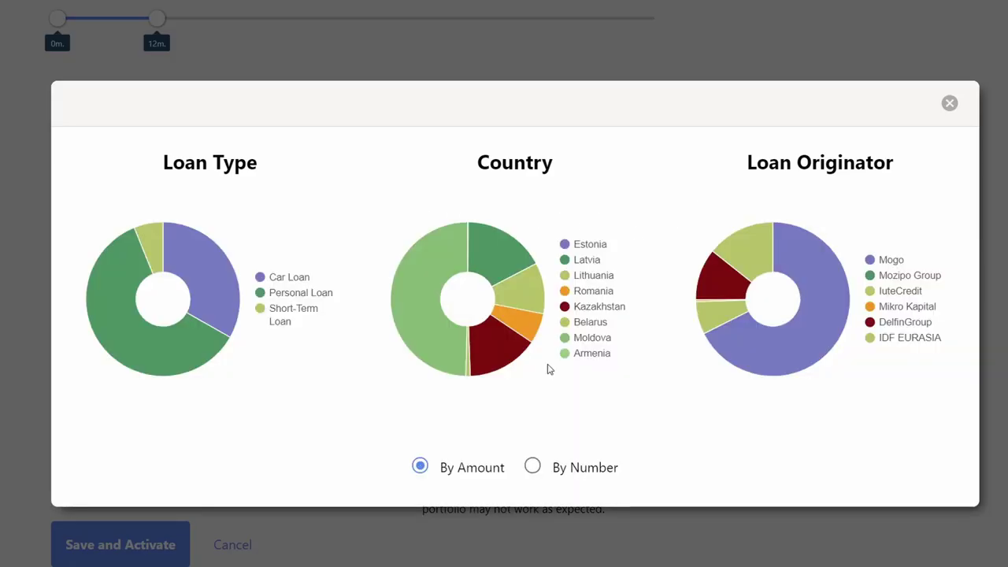
{"action": "left_click", "coordinate": [533, 469]}
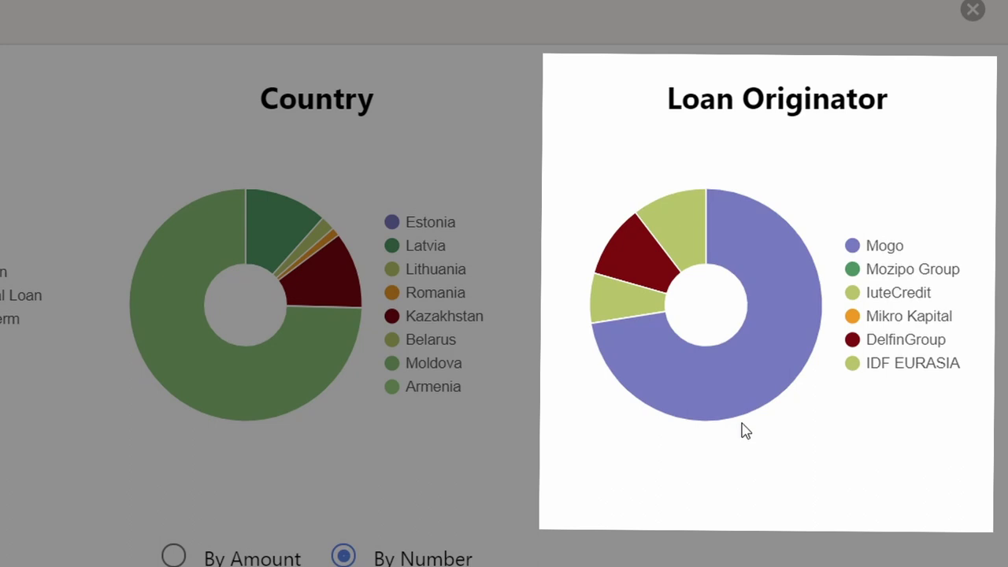
{"action": "mouse_move", "coordinate": [781, 309]}
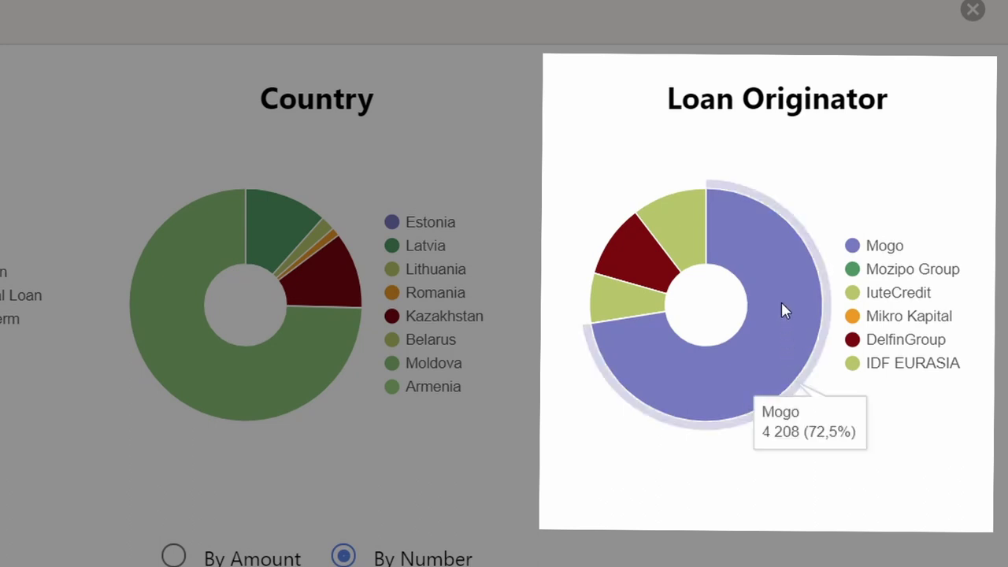